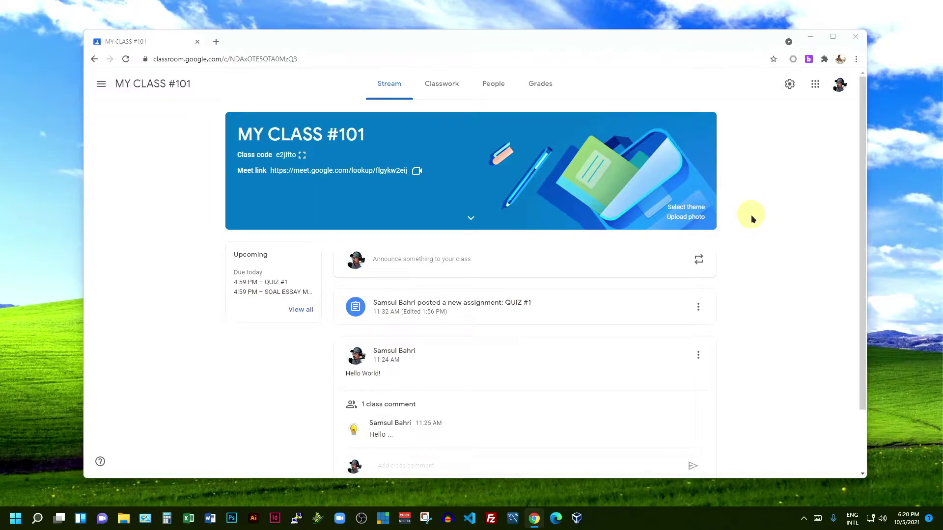
- Open the Chrome Web Store from the browser's extensions manager
{"action": "left_click", "coordinate": [856, 59]}
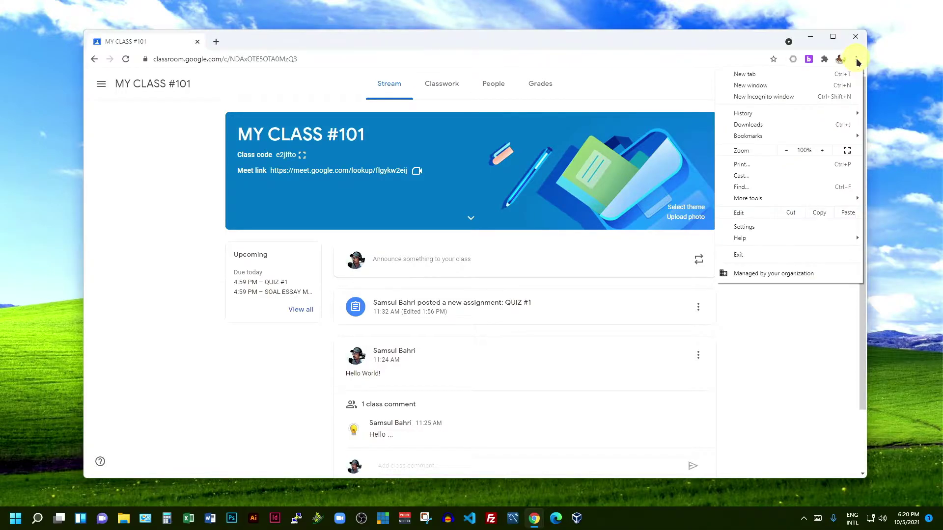
{"action": "mouse_move", "coordinate": [755, 201]}
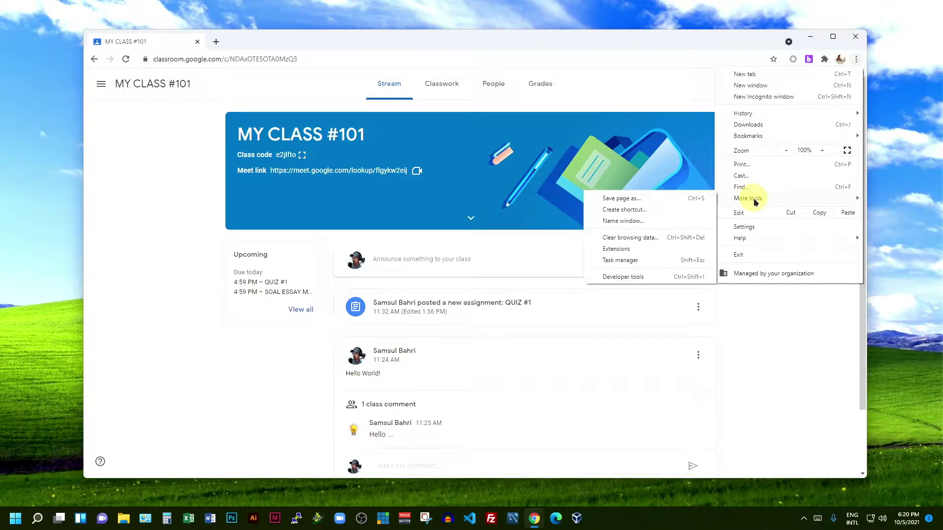
{"action": "left_click", "coordinate": [623, 249]}
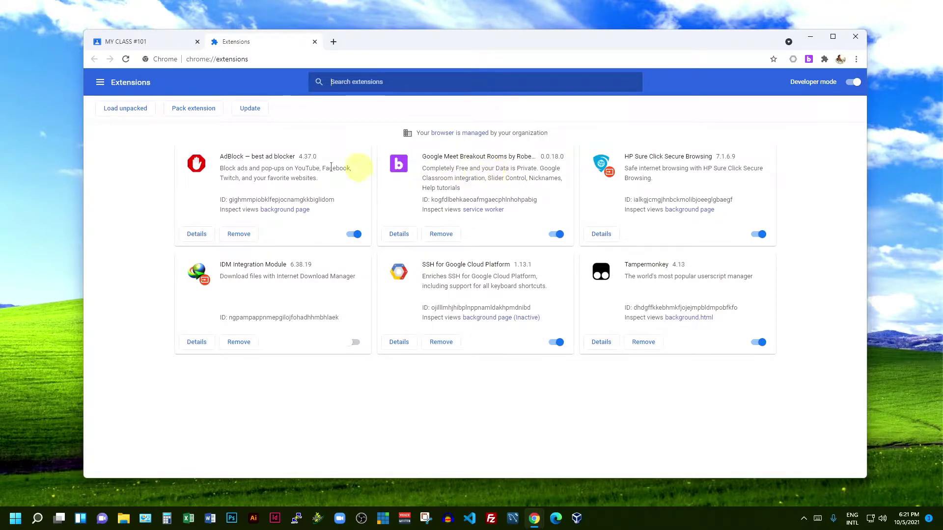
{"action": "left_click", "coordinate": [100, 82]}
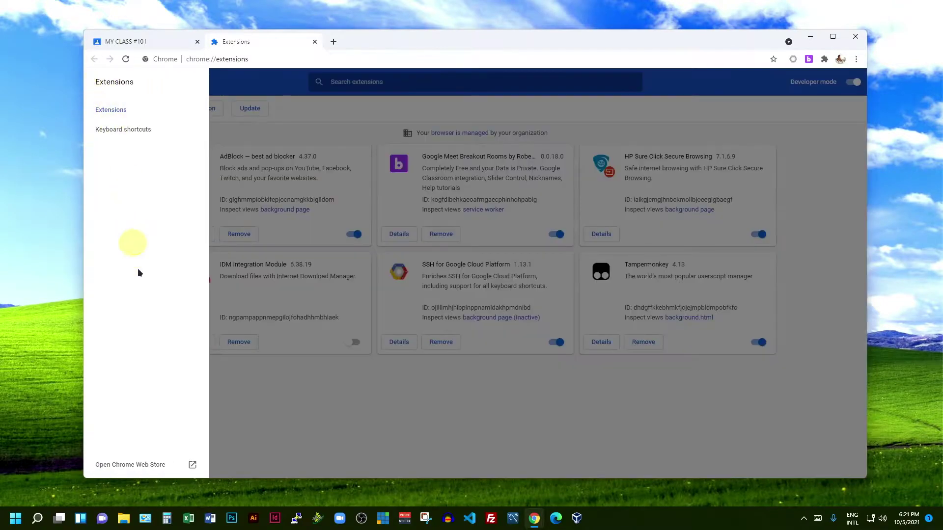
{"action": "left_click", "coordinate": [140, 469]}
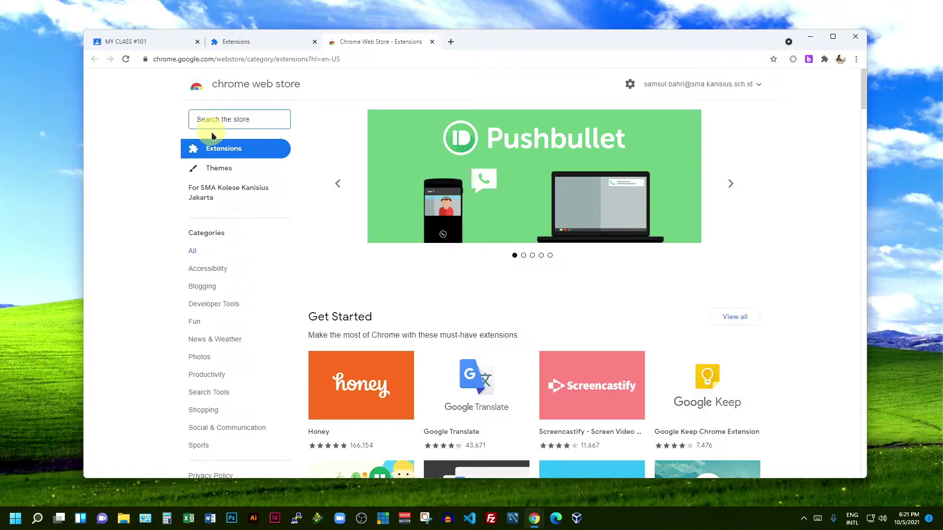
- Search the Chrome Web Store for "breakout room", then close the store and extensions manager pages
{"action": "type", "text": "break"}
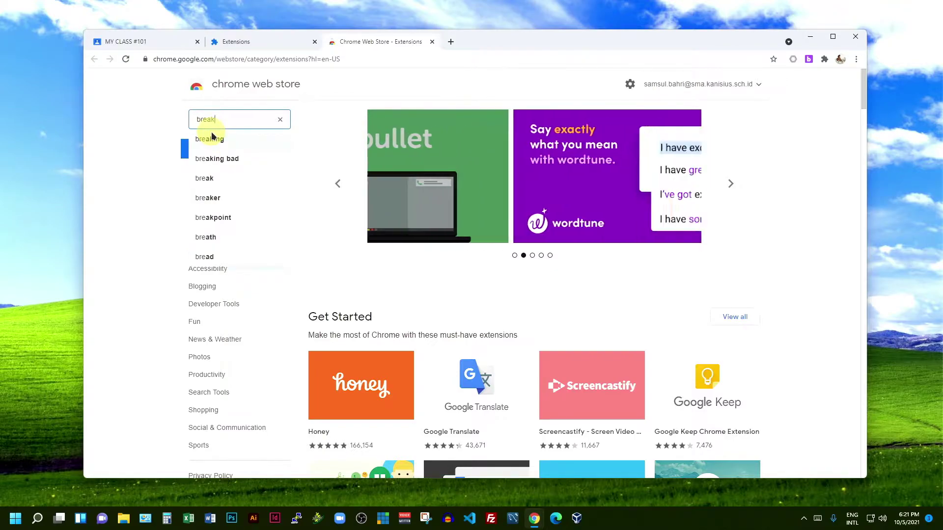
{"action": "type", "text": "out room"}
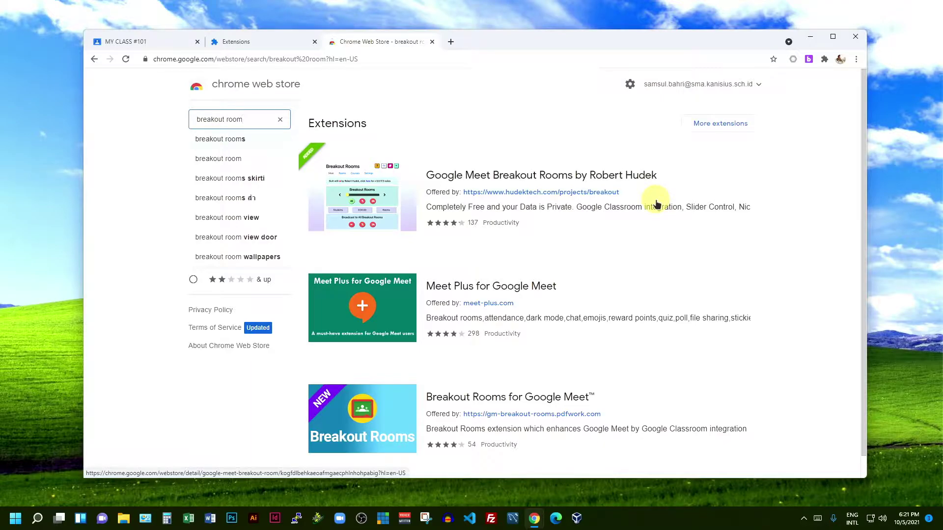
{"action": "left_click", "coordinate": [432, 42]}
{"action": "left_click", "coordinate": [314, 42]}
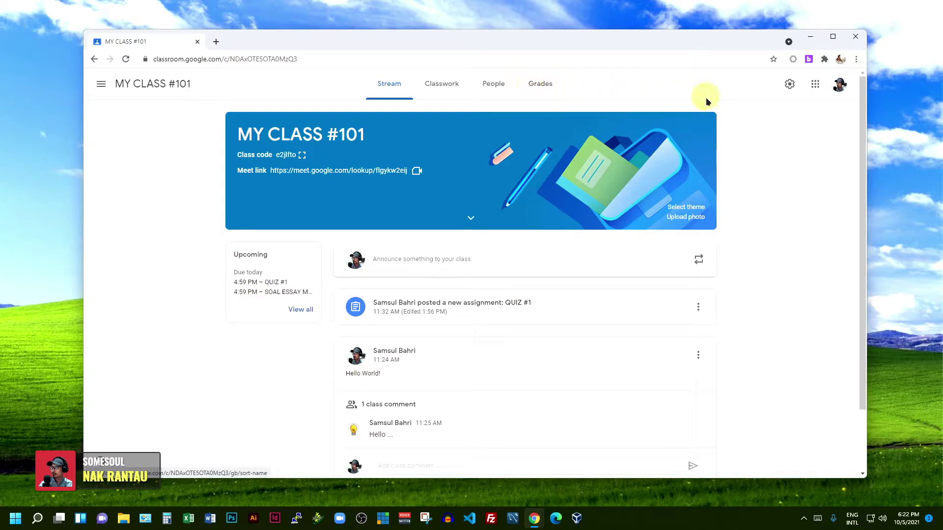
- Launch the Google Meet Breakout Rooms extension and move its window over the middle of the class page
{"action": "left_click", "coordinate": [825, 60]}
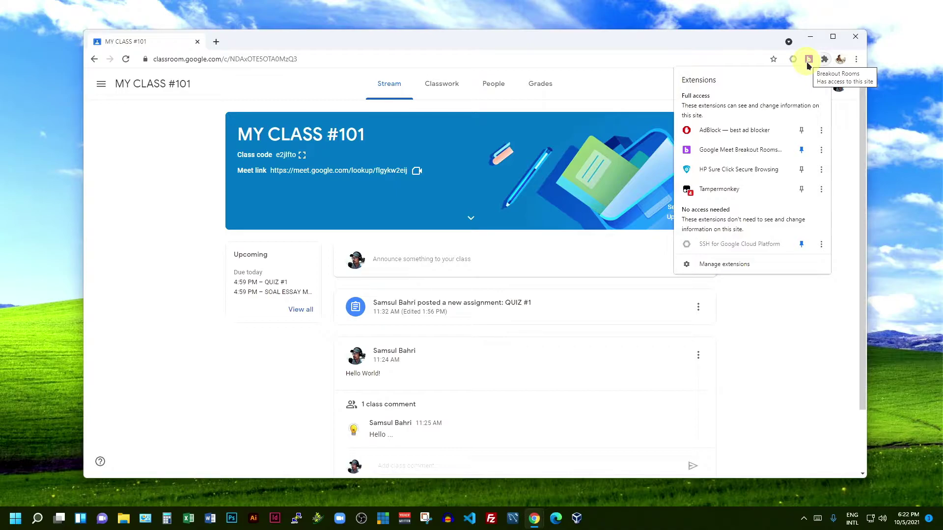
{"action": "left_click", "coordinate": [749, 35]}
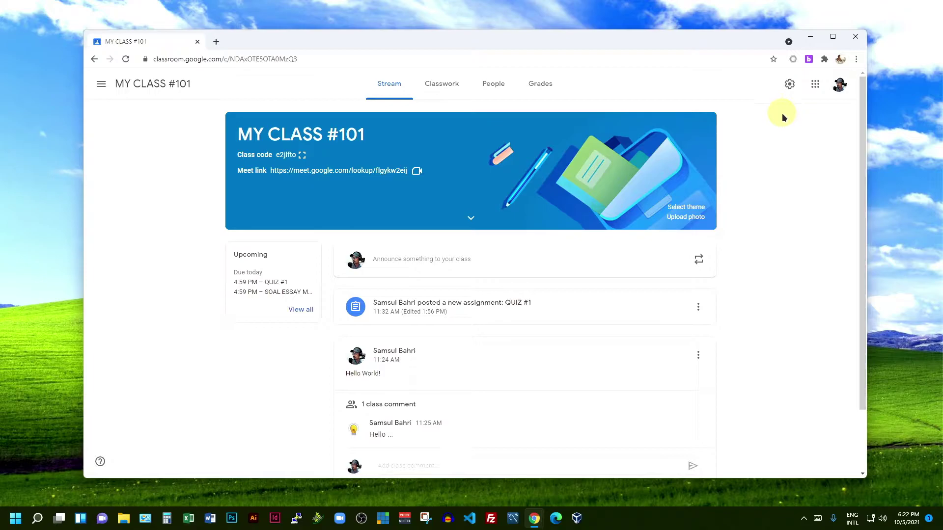
{"action": "left_click", "coordinate": [808, 60]}
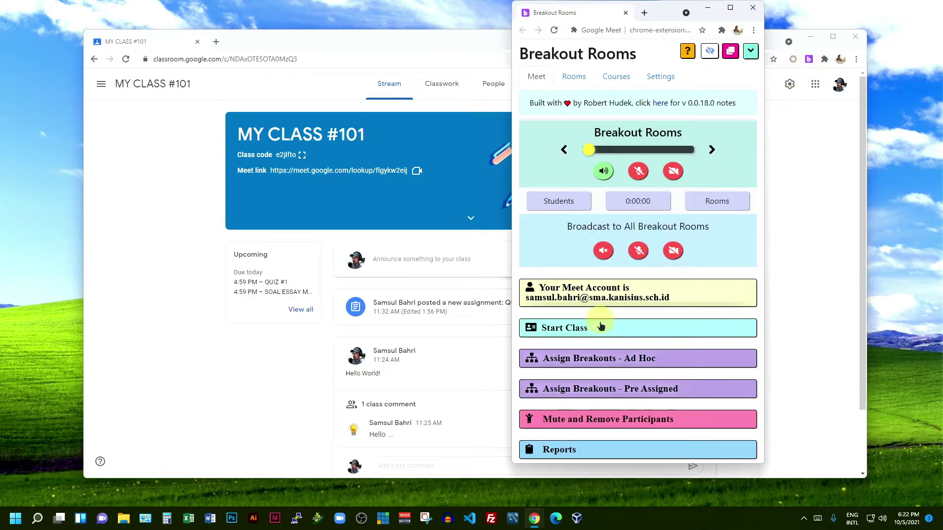
{"action": "left_click_drag", "start_coordinate": [664, 14], "coordinate": [483, 39]}
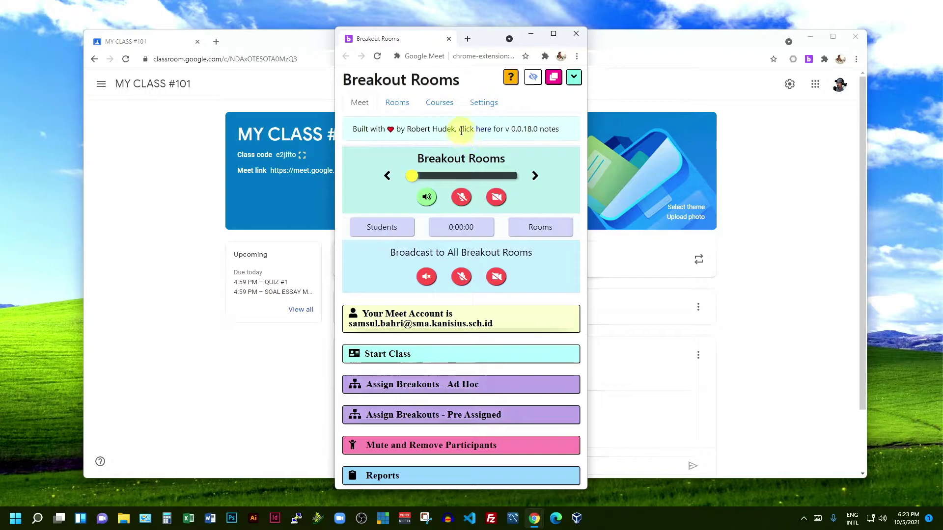
- Add a new course named "Class #103" to the extension's course list
{"action": "left_click", "coordinate": [438, 104]}
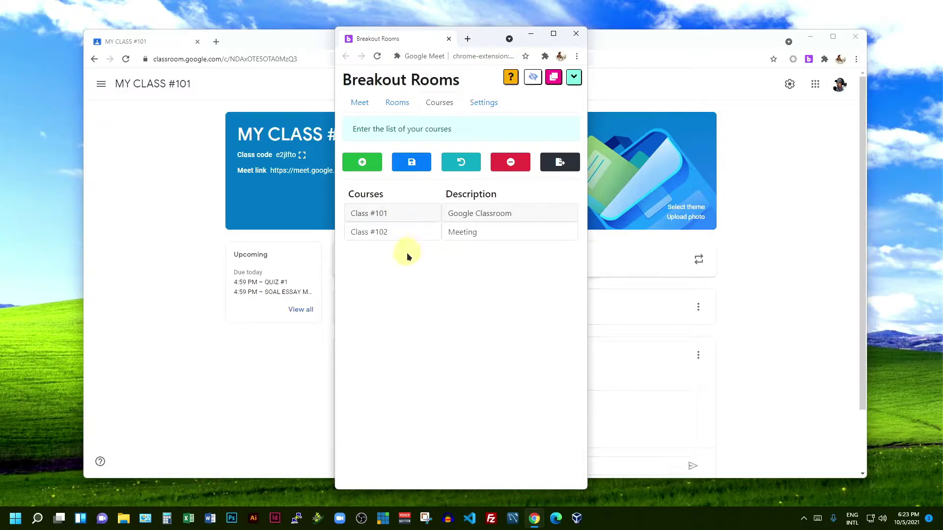
{"action": "left_click", "coordinate": [370, 166]}
{"action": "left_click", "coordinate": [374, 249]}
{"action": "type", "text": "Class #3"}
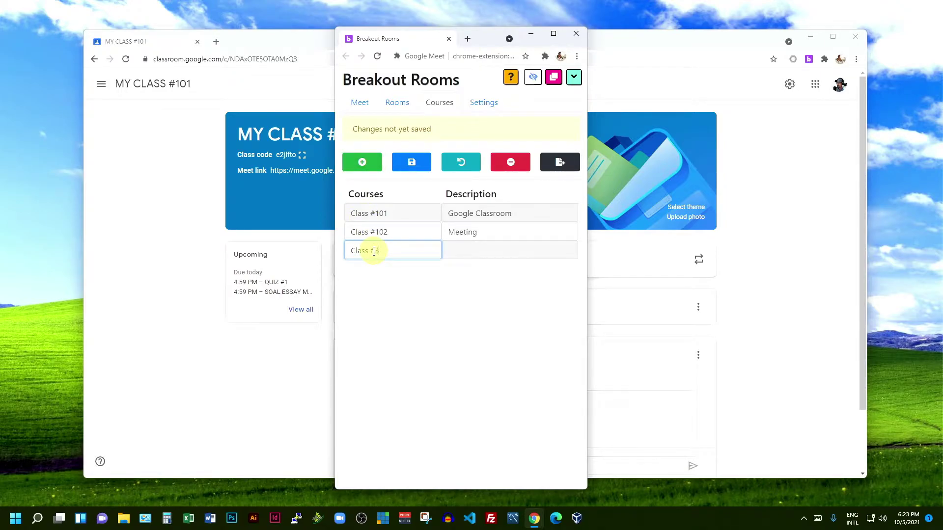
{"action": "type", "text": "03"}
- Set the description of Class #103 to "Kelas X A1"
{"action": "left_click", "coordinate": [478, 250]}
{"action": "type", "text": "Diskusi"}
{"action": "double_click", "coordinate": [479, 251]}
{"action": "left_click_drag", "start_coordinate": [468, 252], "coordinate": [428, 269]}
{"action": "left_click", "coordinate": [484, 254]}
{"action": "key", "text": "BackSpace"}
{"action": "key", "text": "BackSpace"}
{"action": "key", "text": "BackSpace"}
{"action": "key", "text": "BackSpace"}
{"action": "key", "text": "BackSpace"}
{"action": "key", "text": "BackSpace"}
{"action": "key", "text": "BackSpace"}
{"action": "type", "text": "Kelas "}
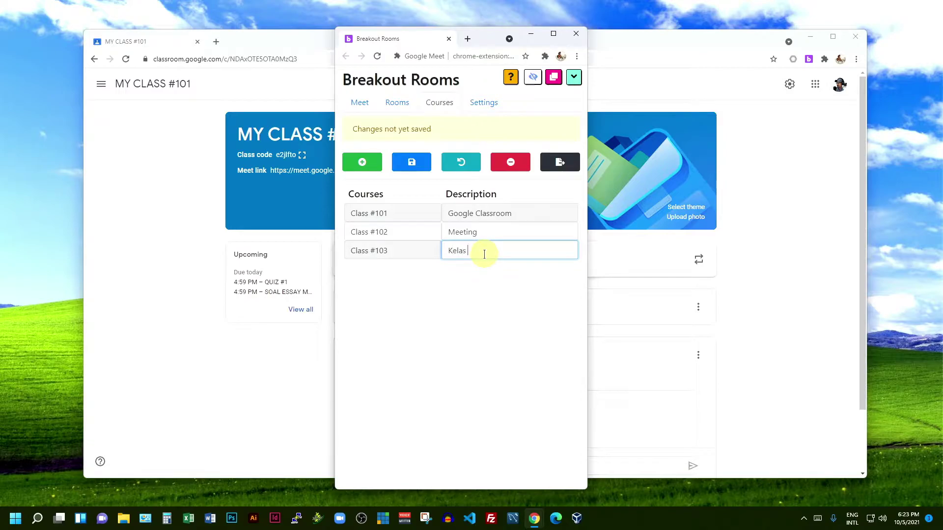
{"action": "type", "text": "X A 1A1"}
- Clear the description of Class #102
{"action": "left_click", "coordinate": [481, 234]}
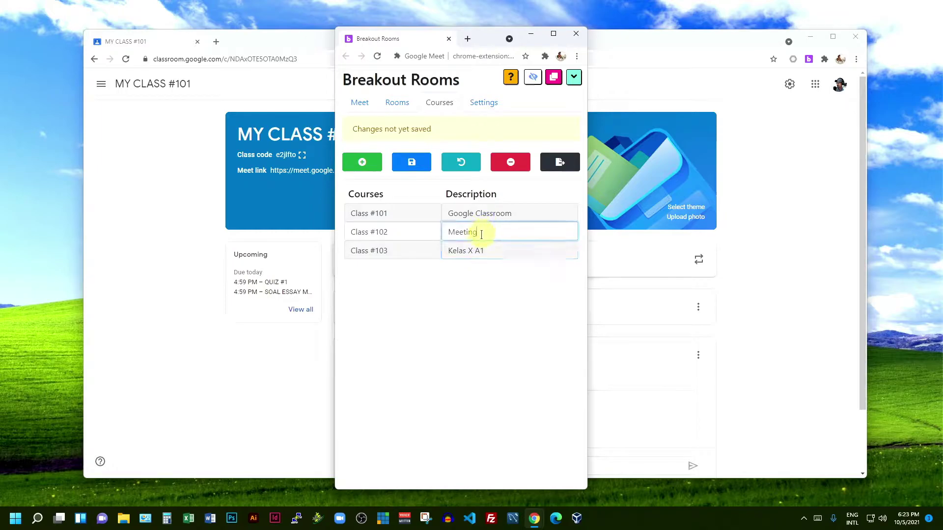
{"action": "key", "text": "BackSpace"}
{"action": "key", "text": "BackSpace"}
{"action": "key", "text": "BackSpace"}
{"action": "key", "text": "BackSpace"}
{"action": "key", "text": "BackSpace"}
{"action": "key", "text": "BackSpace"}
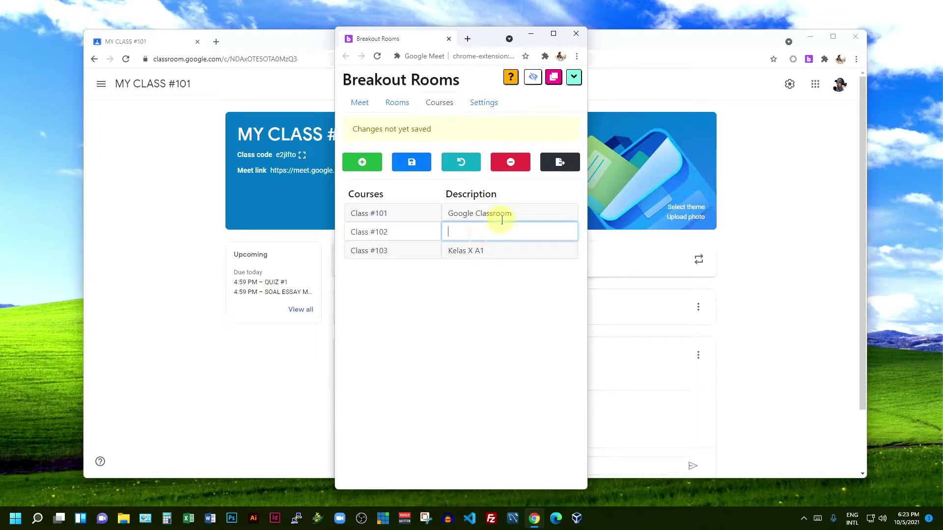
- Replace the description of Class #101 with "X A1"
{"action": "left_click_drag", "start_coordinate": [514, 213], "coordinate": [444, 213]}
{"action": "left_click", "coordinate": [537, 211]}
{"action": "key", "text": "ctrl+BackSpace"}
{"action": "key", "text": "ctrl+BackSpace"}
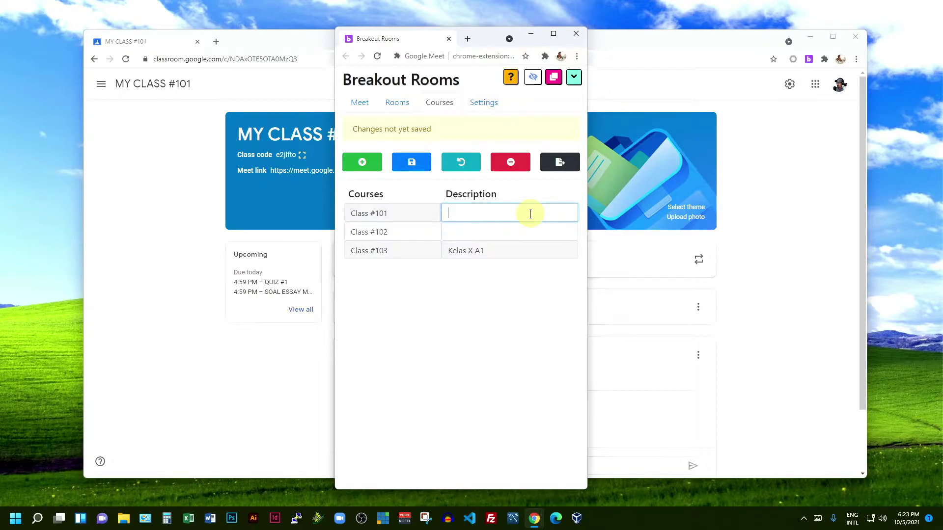
{"action": "type", "text": "x"}
{"action": "type", "text": "X"}
{"action": "type", "text": " A1"}
- Enter "X A2" as the description of Class #102
{"action": "left_click", "coordinate": [476, 233]}
{"action": "type", "text": "X A 2"}
{"action": "key", "text": "BackSpace"}
{"action": "key", "text": "BackSpace"}
{"action": "type", "text": "2"}
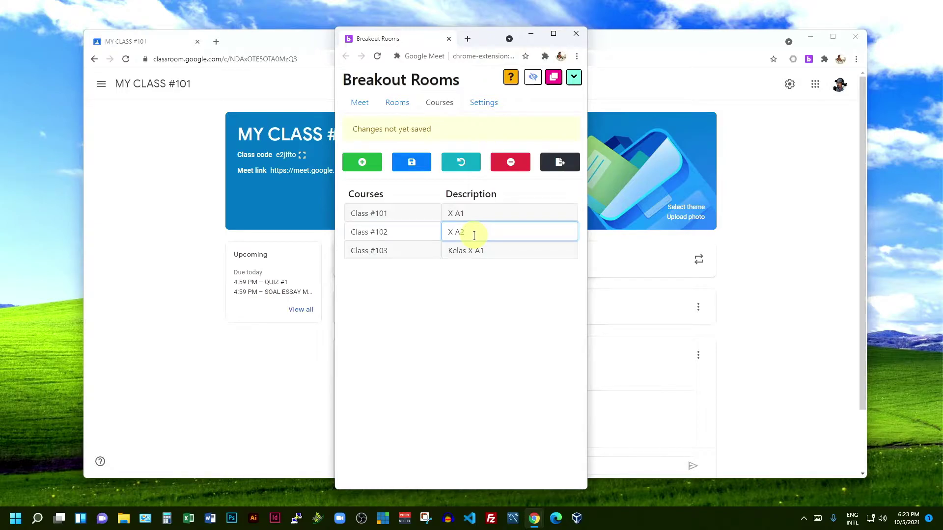
- Change the description of Class #103 to "X A3" and save the course list
{"action": "triple_click", "coordinate": [495, 251]}
{"action": "type", "text": "X "}
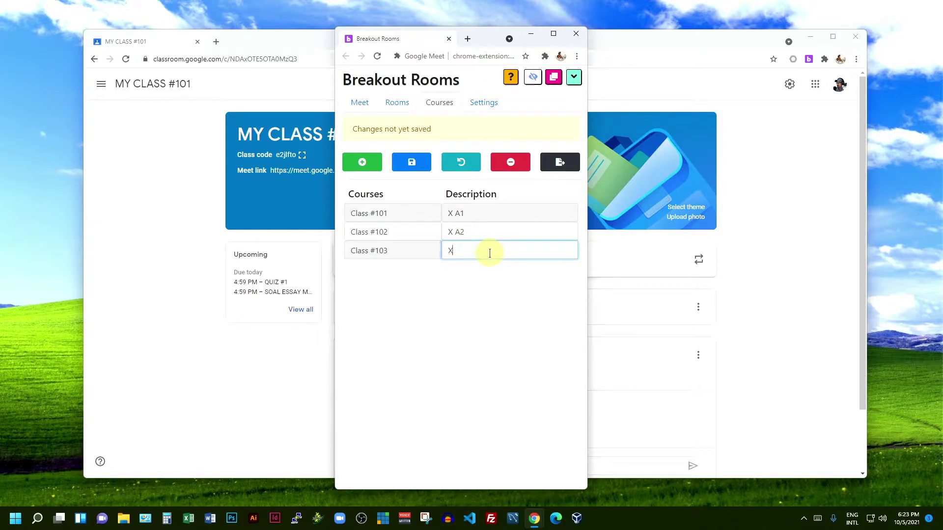
{"action": "type", "text": "A3"}
{"action": "left_click", "coordinate": [472, 266]}
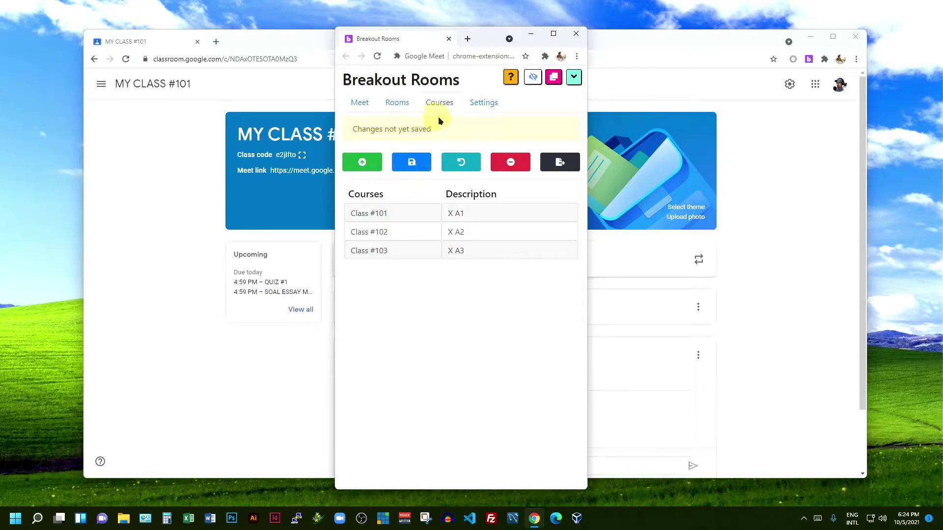
{"action": "left_click", "coordinate": [409, 164]}
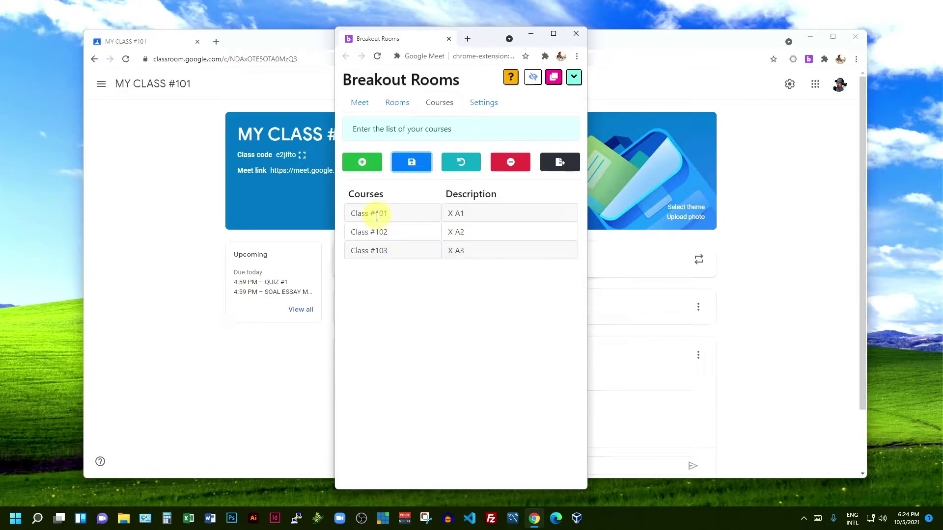
{"action": "left_click_drag", "start_coordinate": [485, 41], "coordinate": [818, 39]}
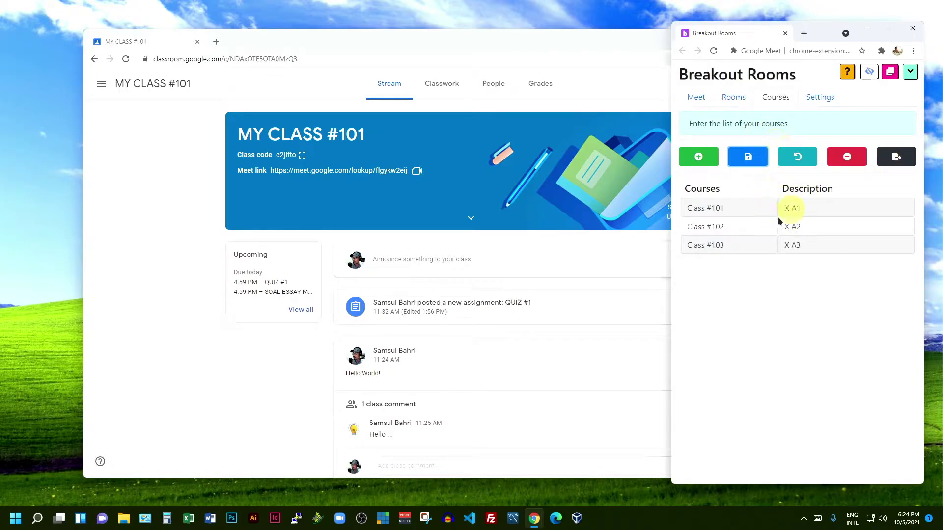
{"action": "left_click", "coordinate": [747, 158]}
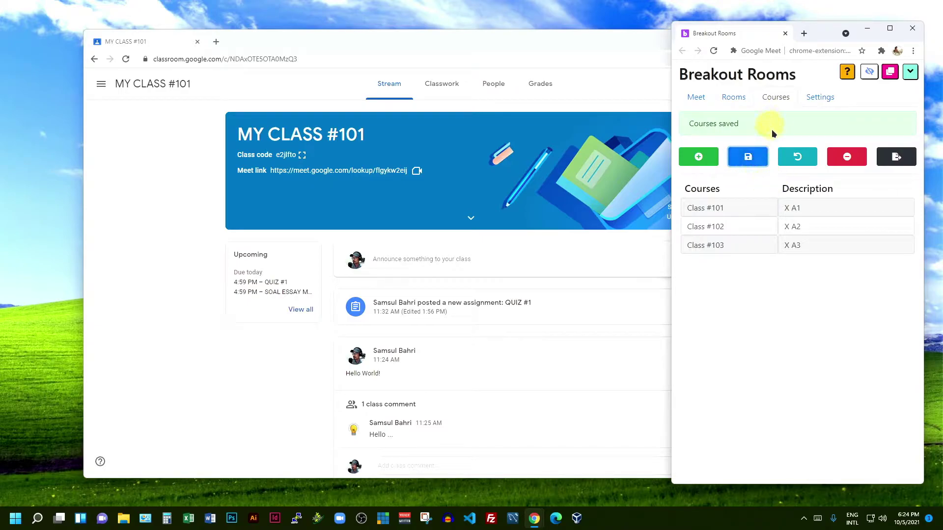
- Open the room list of Class #101 and inspect the Main room's entry
{"action": "left_click", "coordinate": [736, 101]}
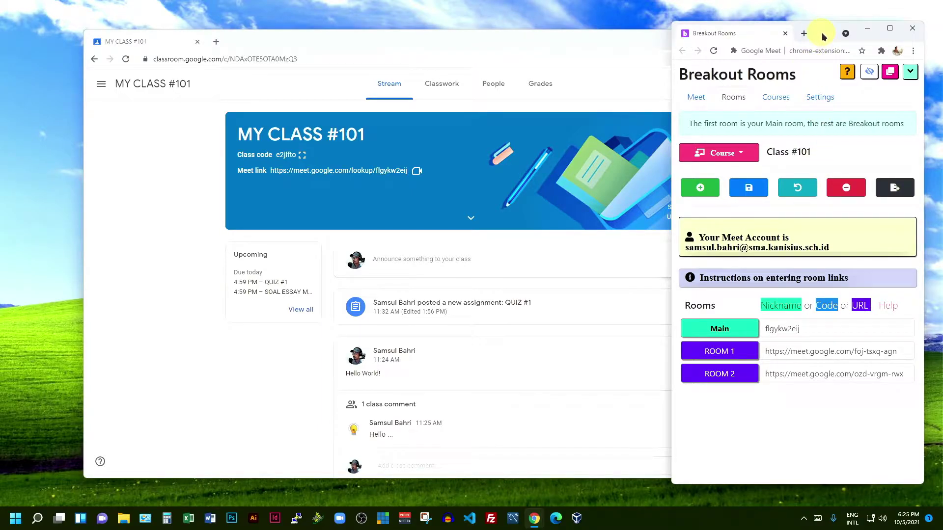
{"action": "left_click_drag", "start_coordinate": [824, 36], "coordinate": [824, 38]}
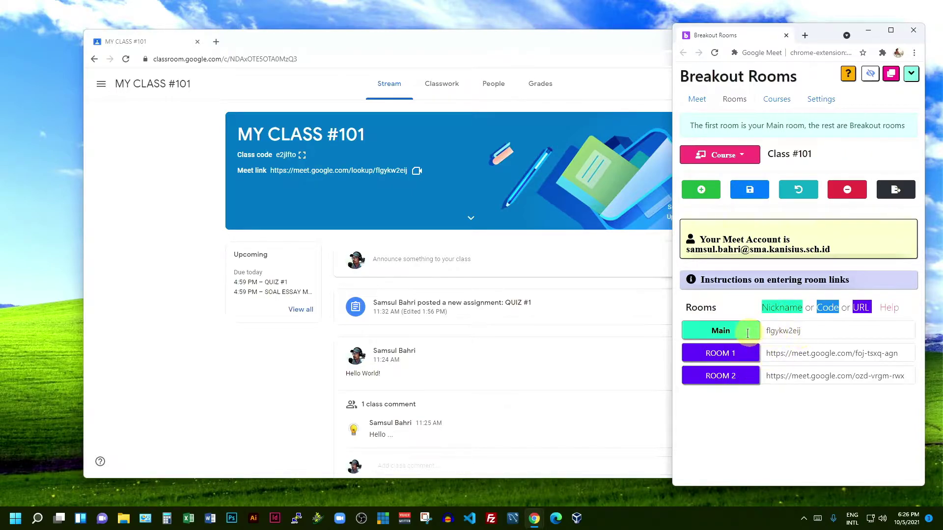
{"action": "left_click", "coordinate": [811, 330]}
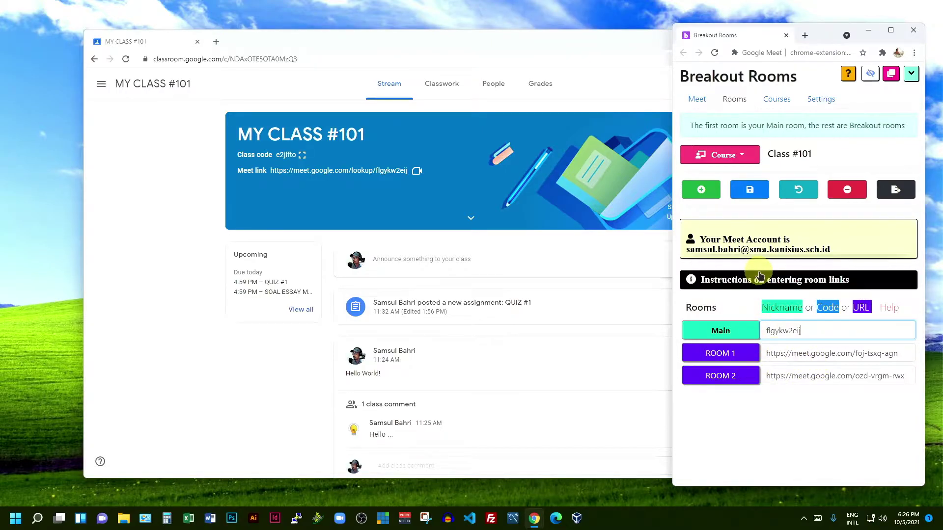
- Add two breakout rooms named "ROOM 3" and "ROOM 4" to Class #101 and save the rooms
{"action": "left_click", "coordinate": [701, 191]}
{"action": "left_click", "coordinate": [701, 192]}
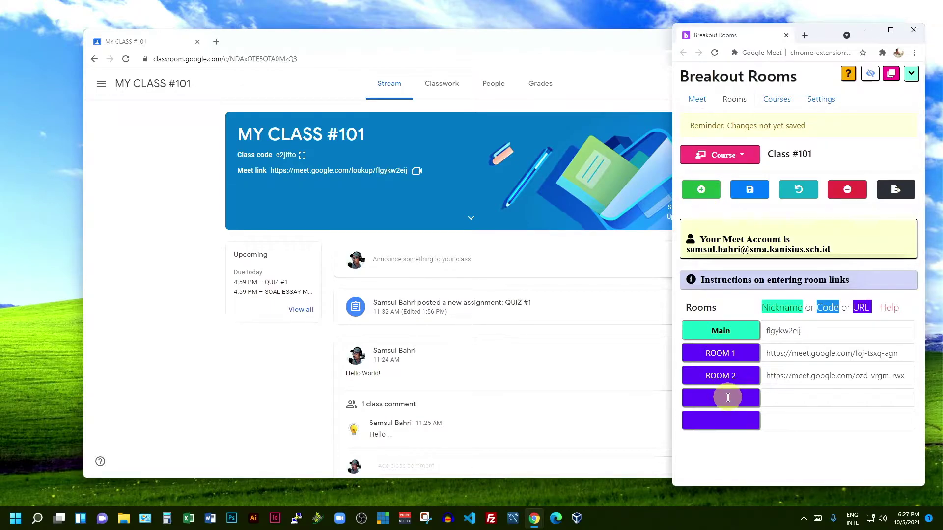
{"action": "type", "text": "ROOM 3"}
{"action": "key", "text": "Tab"}
{"action": "key", "text": "Tab"}
{"action": "type", "text": "ROOM 4"}
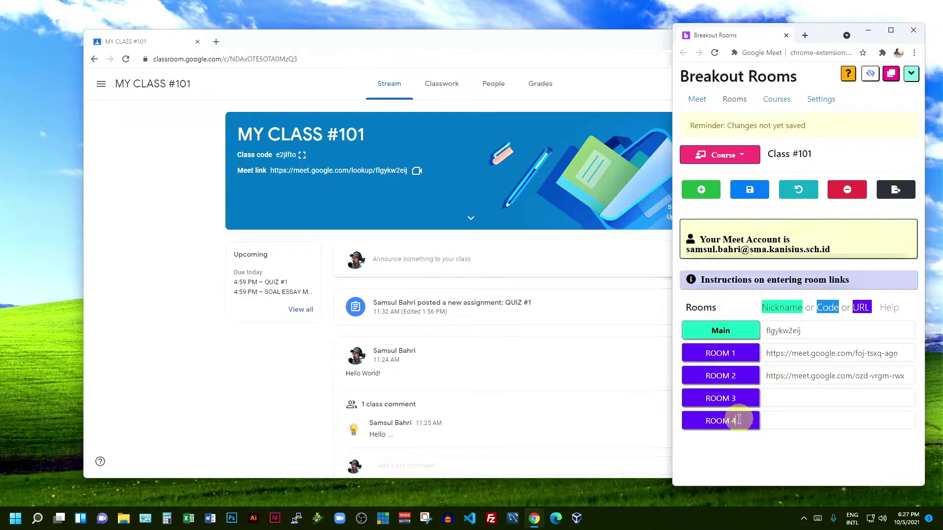
{"action": "left_click", "coordinate": [750, 191]}
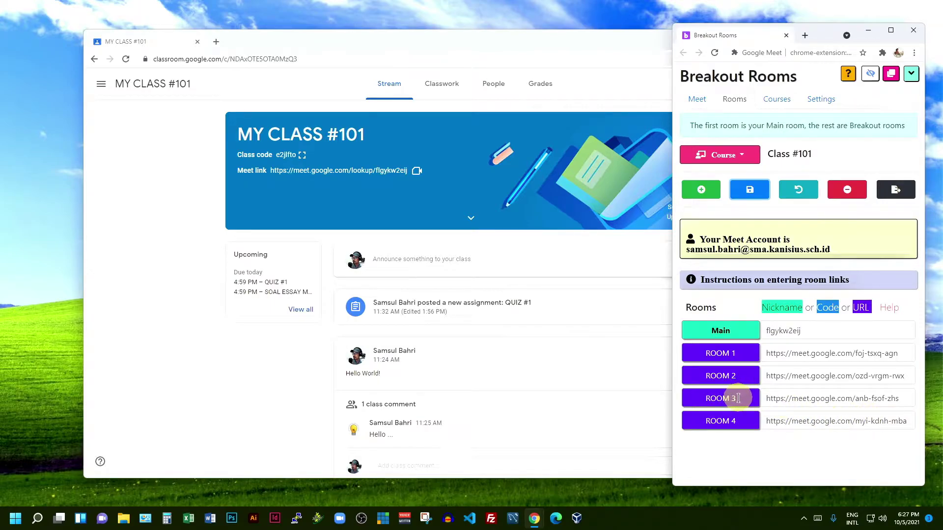
- Remove ROOM 4 and ROOM 3 from Class #101 and save the rooms
{"action": "left_click", "coordinate": [847, 190]}
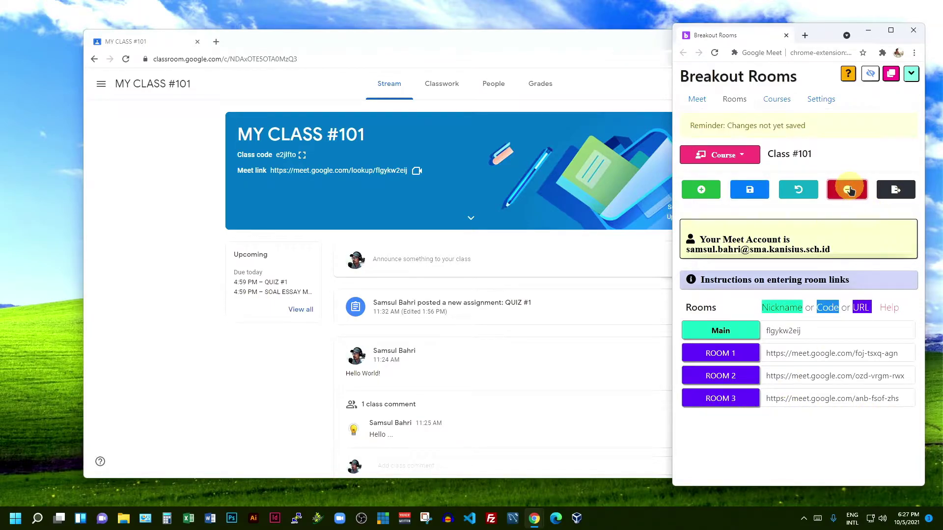
{"action": "left_click", "coordinate": [847, 189]}
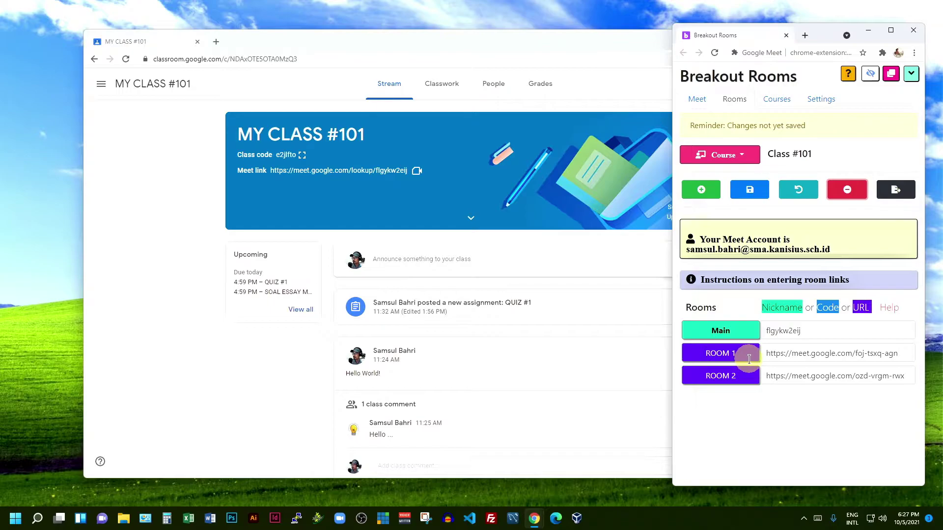
{"action": "left_click", "coordinate": [749, 203]}
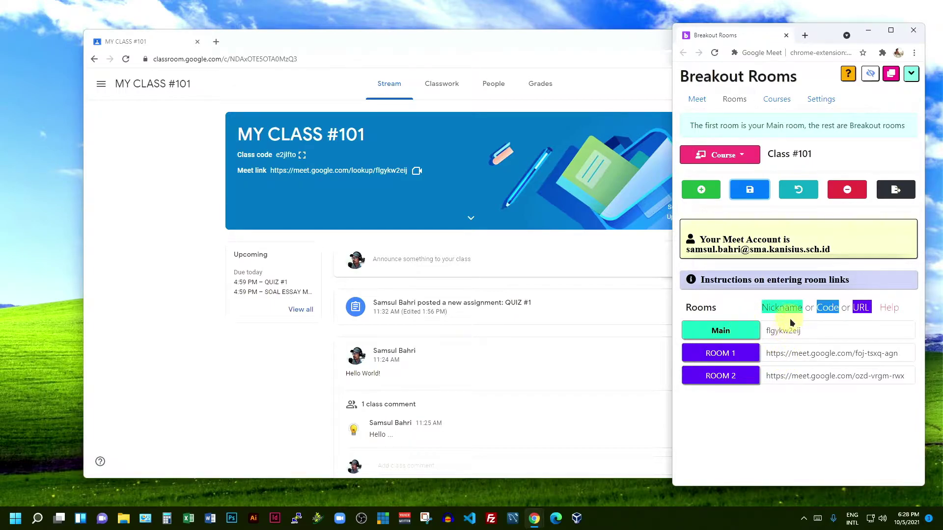
- Return to the Meet controls and expand the Meet account section to read its account instructions
{"action": "left_click", "coordinate": [699, 100]}
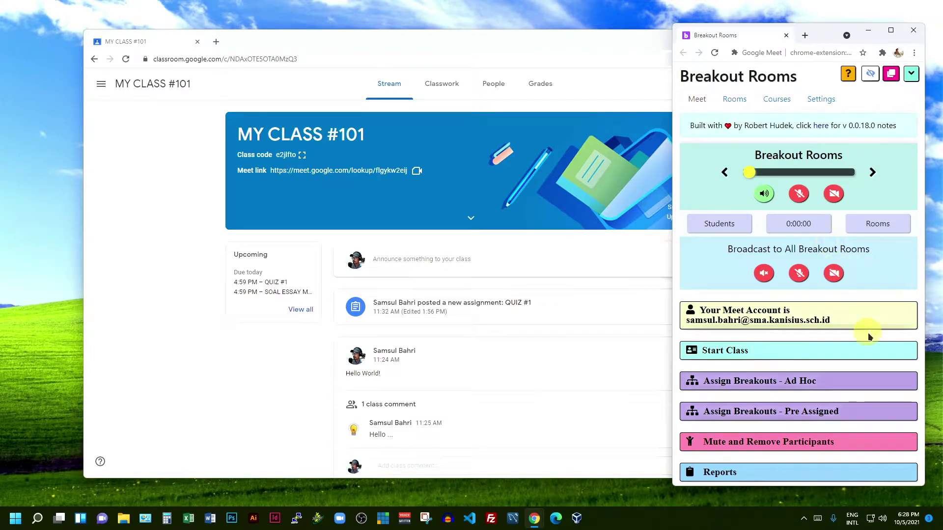
{"action": "left_click", "coordinate": [848, 318]}
{"action": "scroll", "coordinate": [849, 307], "scroll_direction": "down", "scroll_amount": 2}
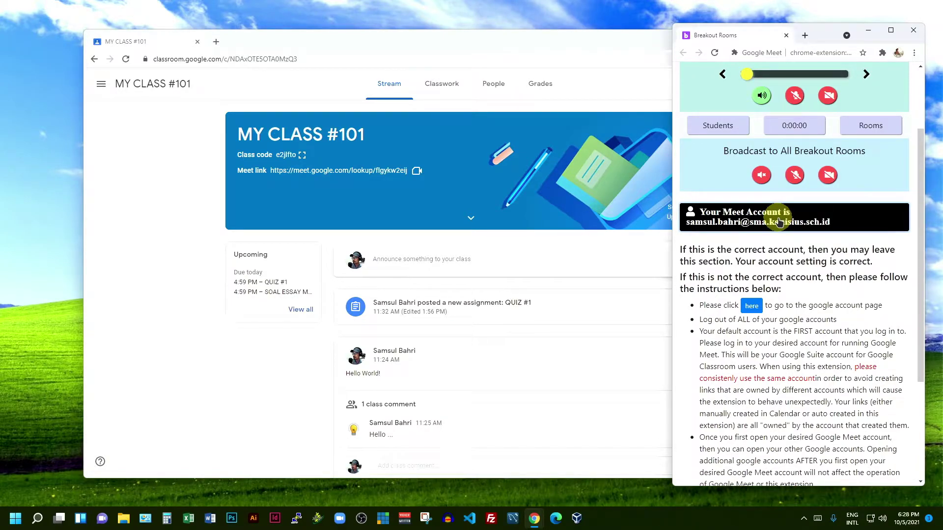
- Collapse the Meet account section and expand the Start Class section to review its options
{"action": "left_click", "coordinate": [844, 220]}
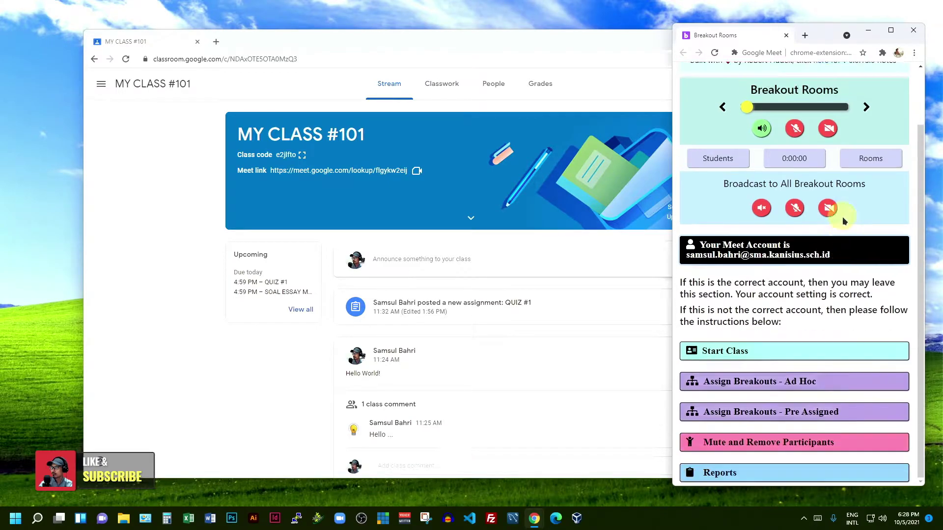
{"action": "left_click", "coordinate": [790, 349]}
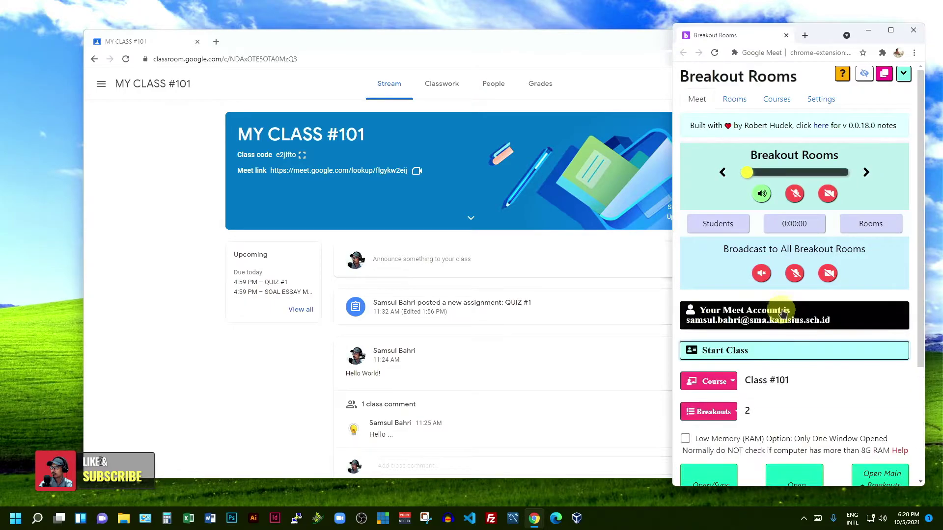
{"action": "scroll", "coordinate": [785, 306], "scroll_direction": "down", "scroll_amount": 3}
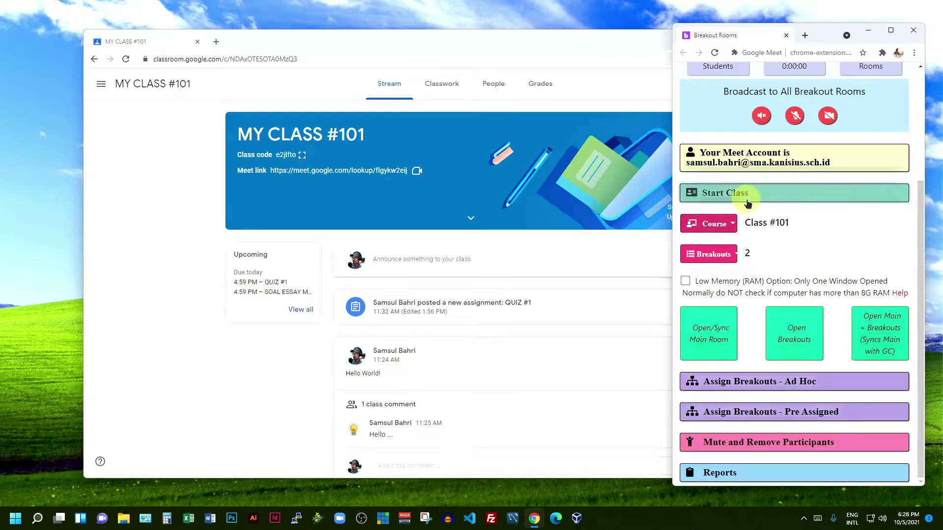
{"action": "scroll", "coordinate": [819, 217], "scroll_direction": "up", "scroll_amount": 3}
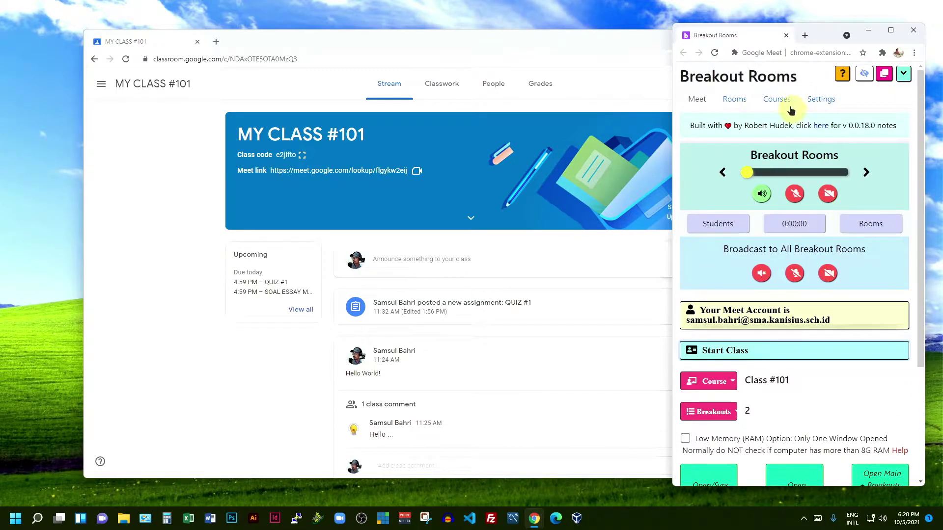
- Compare the list of courses with the course chosen in the Start Class section
{"action": "left_click", "coordinate": [776, 99]}
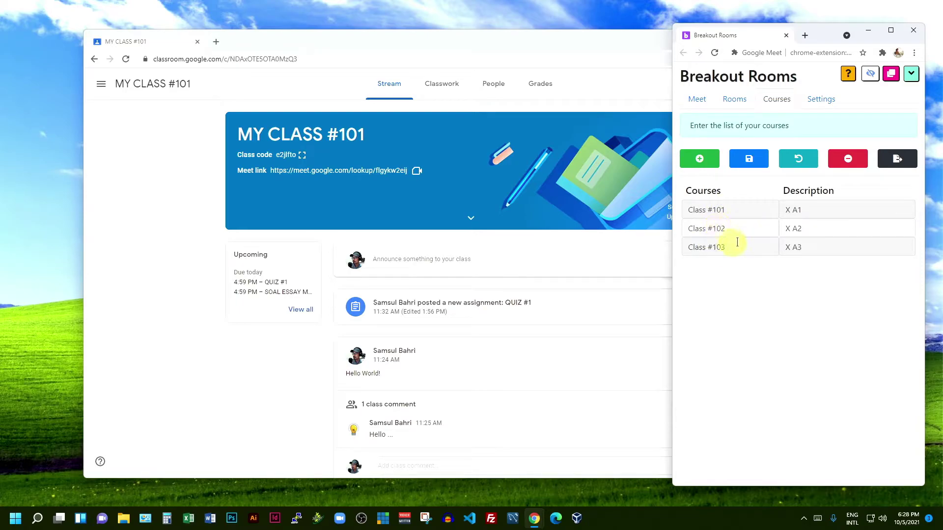
{"action": "left_click", "coordinate": [697, 100]}
{"action": "scroll", "coordinate": [780, 314], "scroll_direction": "down", "scroll_amount": 3}
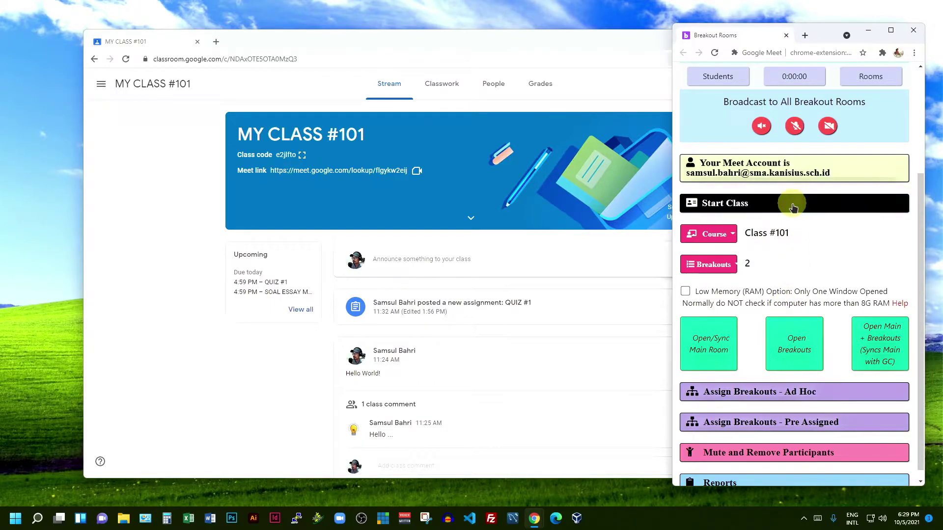
{"action": "scroll", "coordinate": [778, 145], "scroll_direction": "up", "scroll_amount": 3}
{"action": "left_click", "coordinate": [775, 99]}
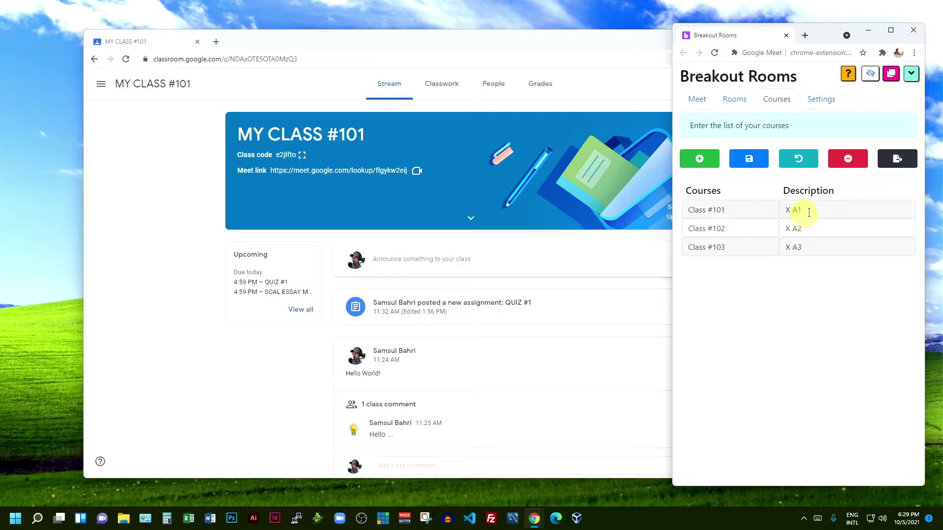
{"action": "left_click", "coordinate": [697, 100]}
{"action": "scroll", "coordinate": [761, 242], "scroll_direction": "down", "scroll_amount": 2}
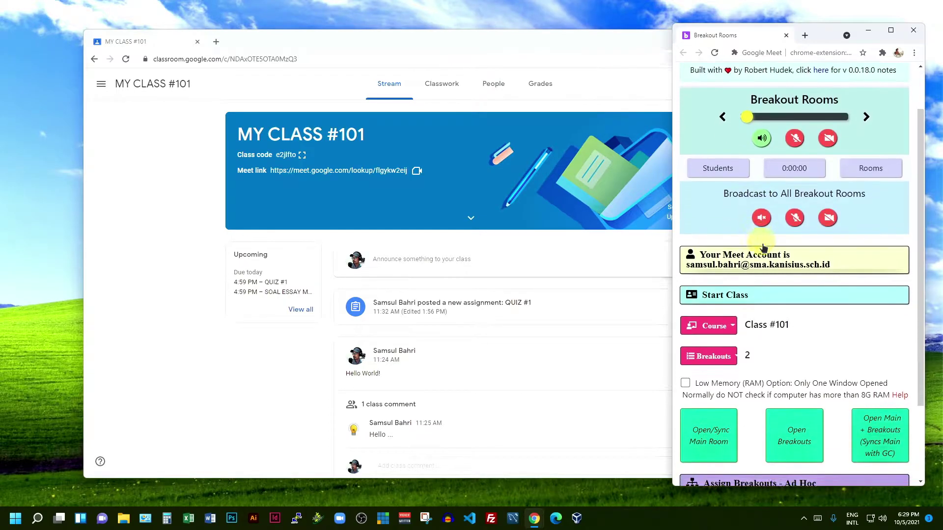
- Select Class #102 as the course to start and check its number of breakouts
{"action": "left_click", "coordinate": [728, 279]}
{"action": "left_click", "coordinate": [707, 305]}
{"action": "scroll", "coordinate": [795, 304], "scroll_direction": "down", "scroll_amount": 1}
{"action": "scroll", "coordinate": [796, 304], "scroll_direction": "down", "scroll_amount": 1}
{"action": "left_click", "coordinate": [716, 283]}
{"action": "left_click", "coordinate": [708, 319]}
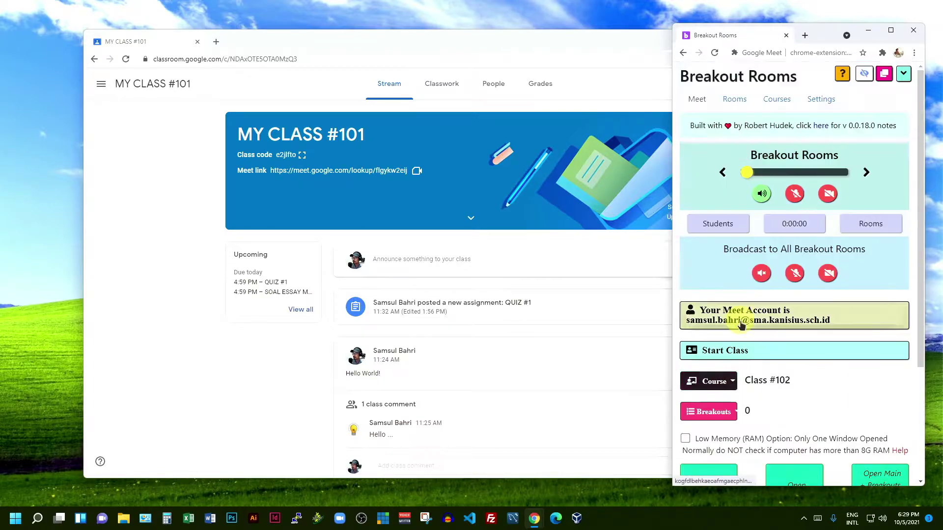
{"action": "scroll", "coordinate": [800, 352], "scroll_direction": "down", "scroll_amount": 3}
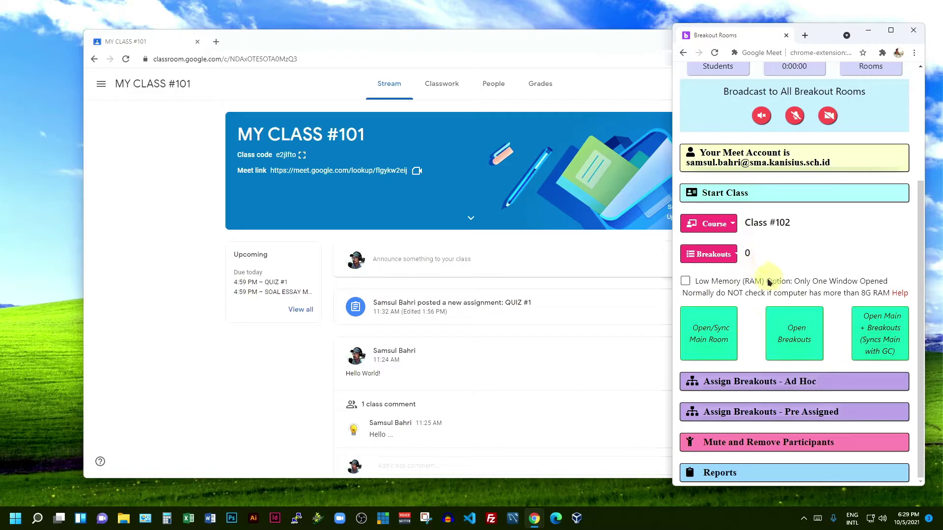
{"action": "scroll", "coordinate": [781, 263], "scroll_direction": "up", "scroll_amount": 3}
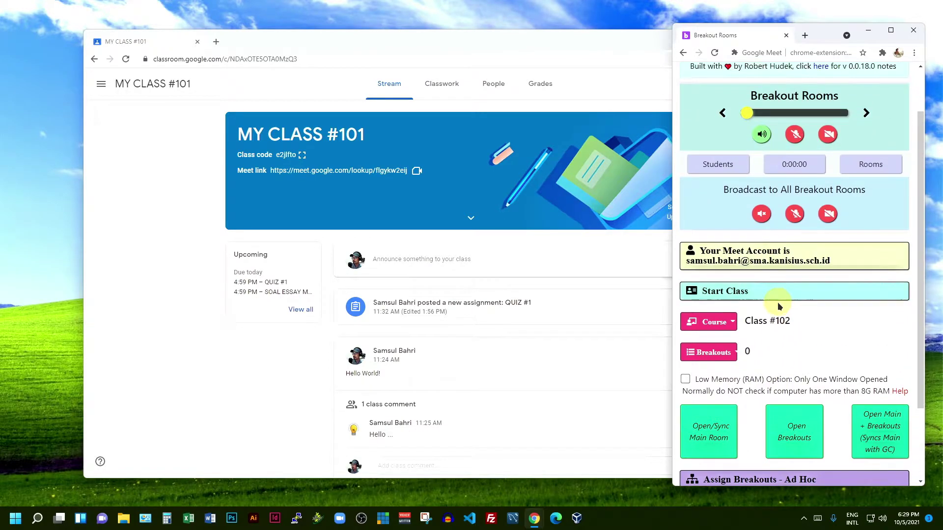
- Open the room list and inspect the rooms of Class #102 and Class #103
{"action": "left_click", "coordinate": [734, 100]}
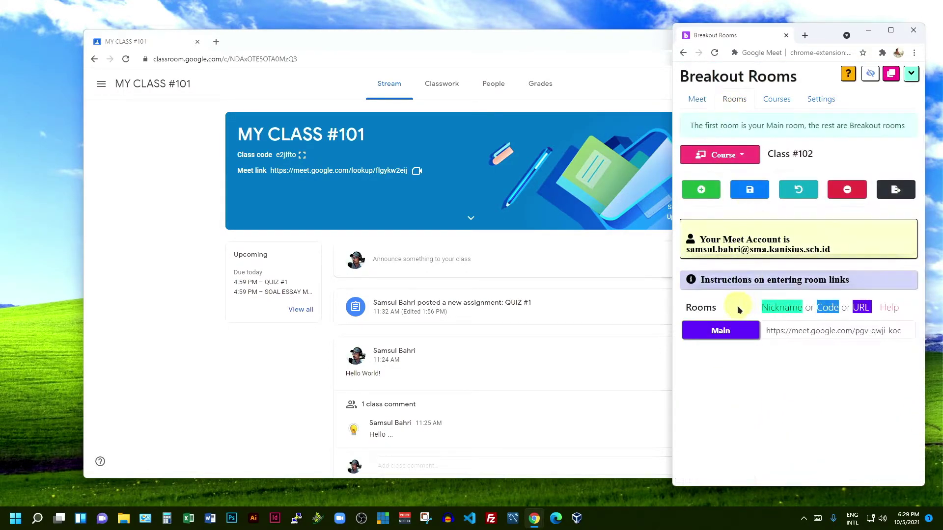
{"action": "left_click", "coordinate": [721, 154]}
{"action": "left_click", "coordinate": [714, 192]}
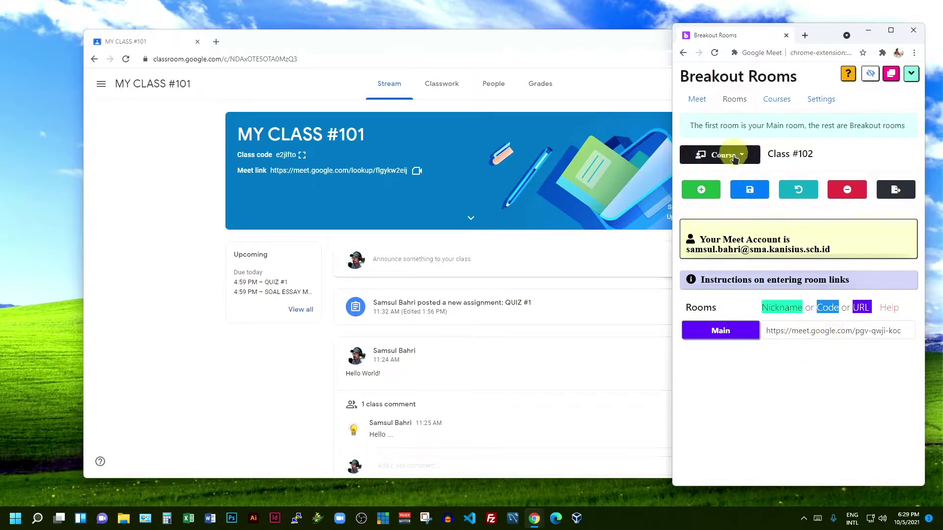
{"action": "left_click", "coordinate": [736, 161]}
{"action": "left_click", "coordinate": [717, 208]}
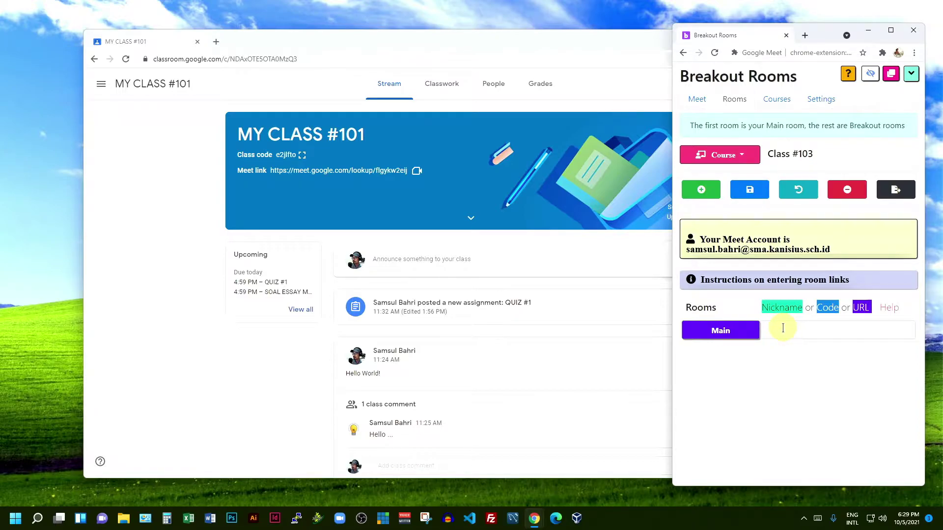
- Return to the Meet controls and select Class #101 as the course to start
{"action": "left_click", "coordinate": [696, 98]}
{"action": "scroll", "coordinate": [751, 317], "scroll_direction": "down", "scroll_amount": 2}
{"action": "left_click", "coordinate": [714, 283]}
{"action": "left_click", "coordinate": [720, 306]}
{"action": "scroll", "coordinate": [796, 307], "scroll_direction": "down", "scroll_amount": 3}
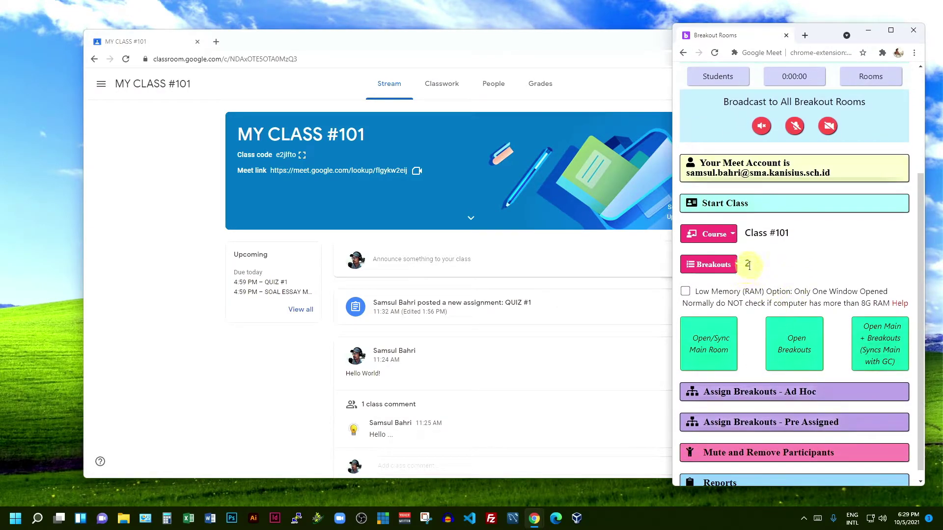
- Set the number of breakouts for Class #101 to 1
{"action": "left_click", "coordinate": [734, 264]}
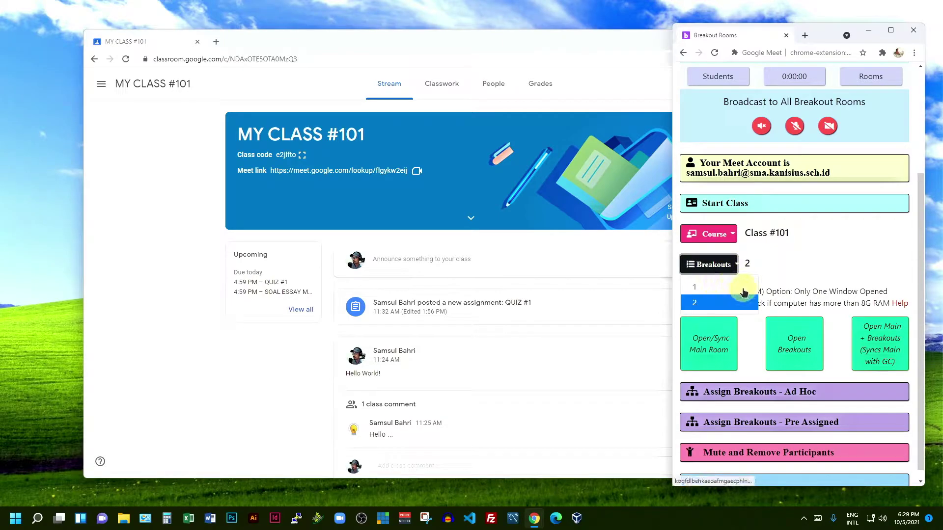
{"action": "left_click", "coordinate": [741, 288]}
{"action": "scroll", "coordinate": [763, 300], "scroll_direction": "down", "scroll_amount": 2}
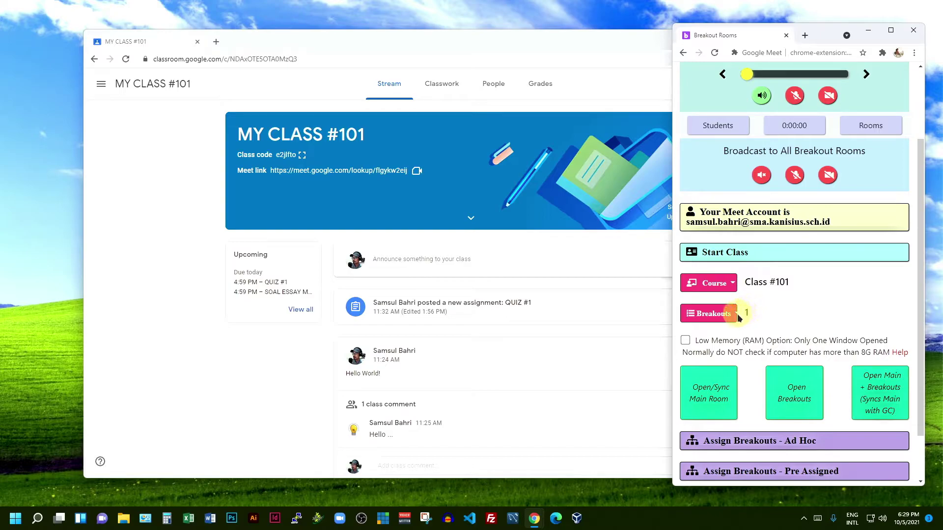
- Set the number of breakouts for Class #101 back to 2
{"action": "left_click", "coordinate": [724, 317]}
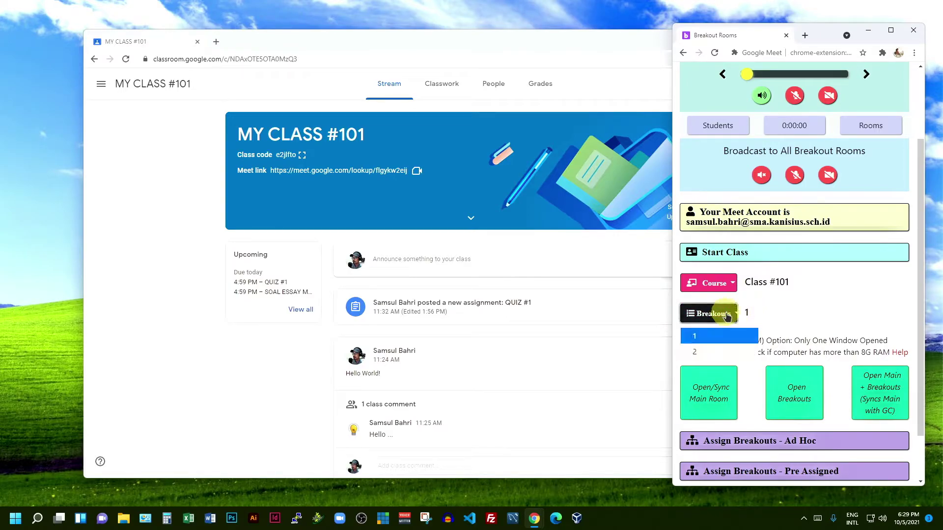
{"action": "left_click", "coordinate": [722, 352]}
{"action": "scroll", "coordinate": [731, 339], "scroll_direction": "down", "scroll_amount": 2}
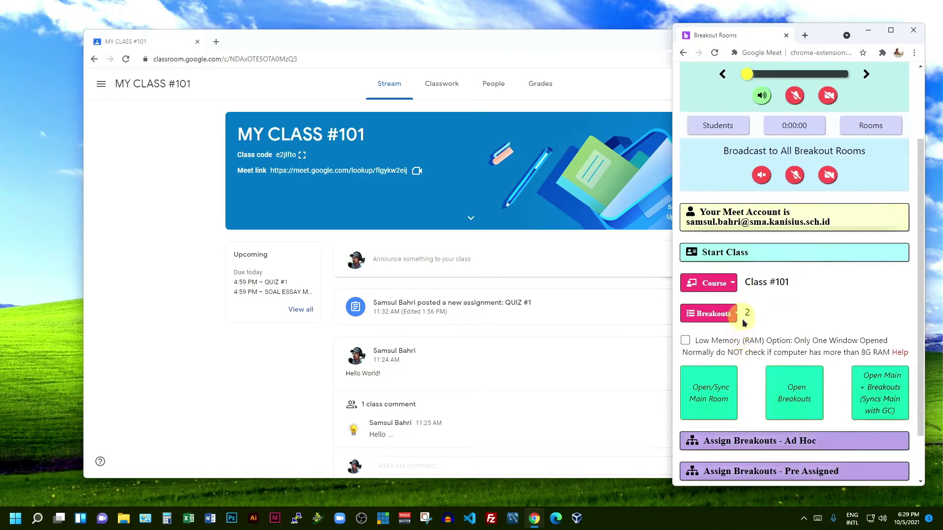
- Open the main room together with its breakouts and dismiss the meeting-ready notice in the Main room
{"action": "scroll", "coordinate": [734, 325], "scroll_direction": "down", "scroll_amount": 1}
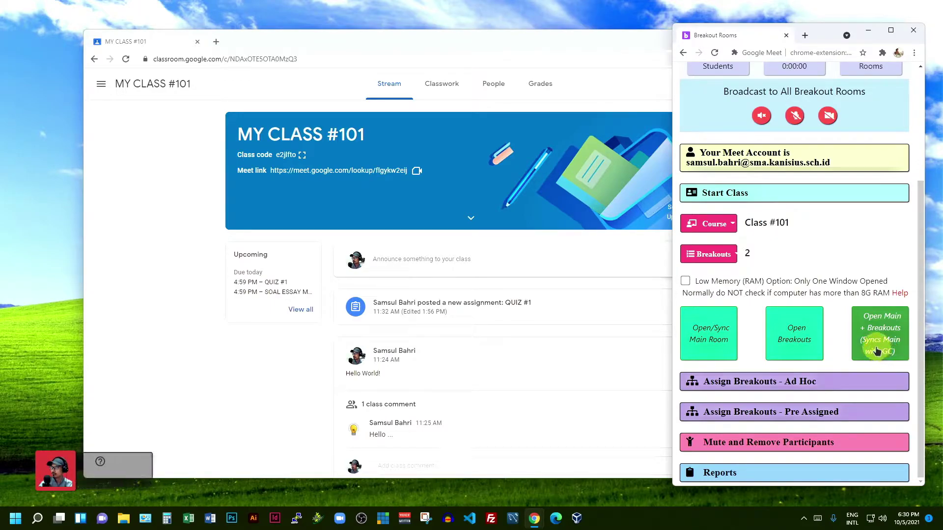
{"action": "left_click", "coordinate": [874, 340]}
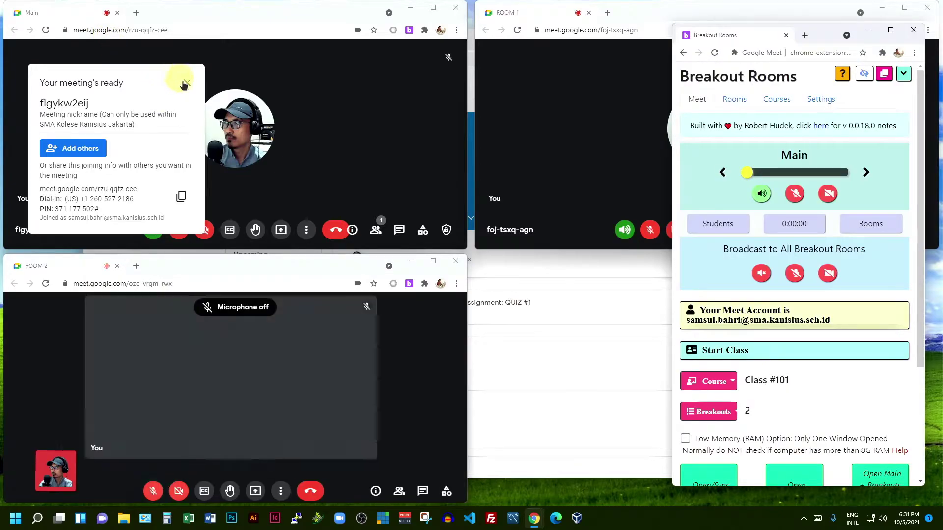
{"action": "left_click", "coordinate": [186, 83]}
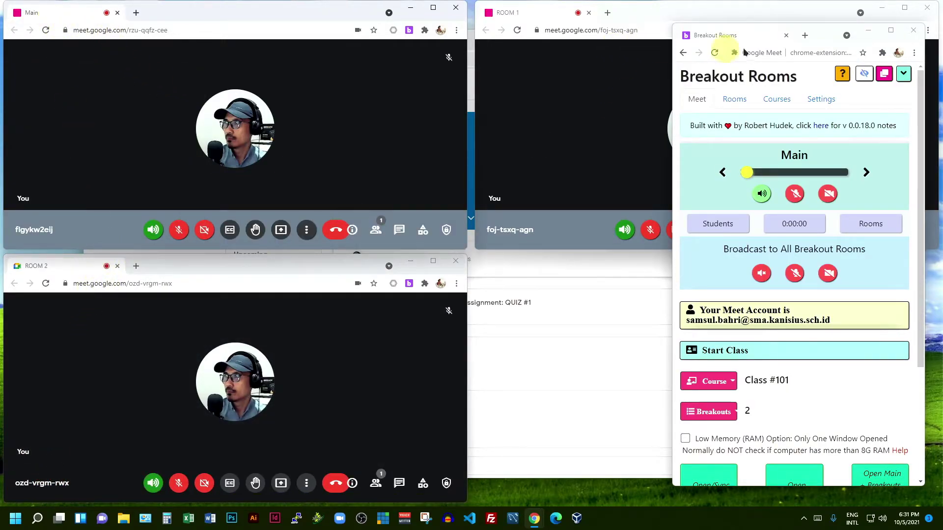
- Move and resize the Breakout Rooms window to fill the free quarter of the screen beneath the ROOM 1 window
{"action": "left_click", "coordinate": [800, 13]}
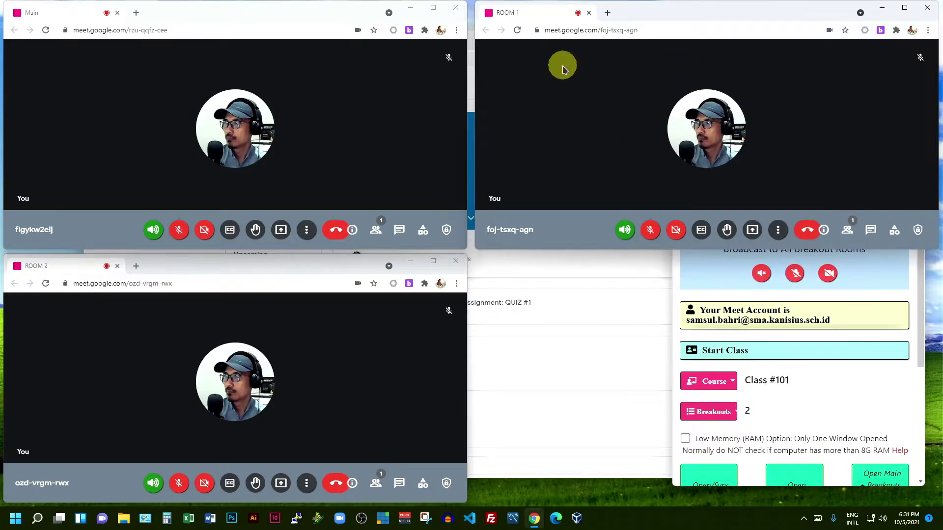
{"action": "left_click", "coordinate": [710, 260]}
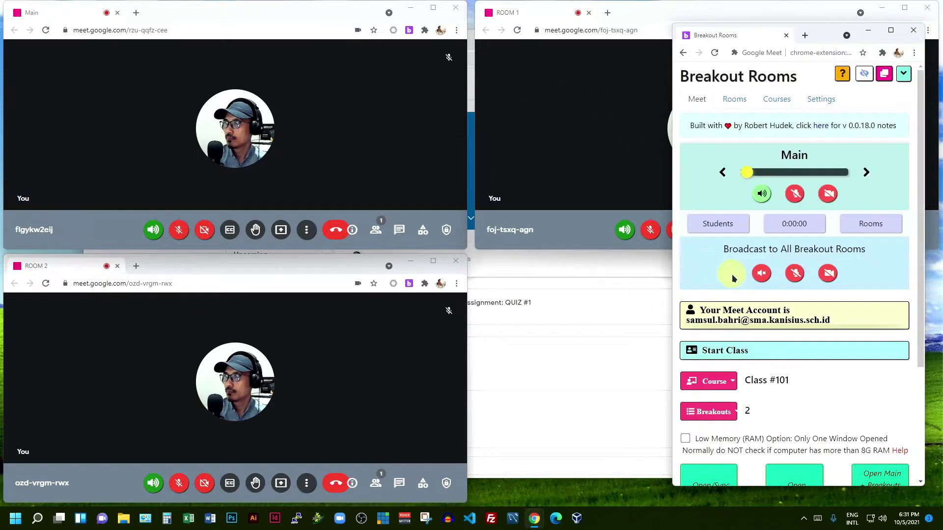
{"action": "left_click_drag", "start_coordinate": [819, 22], "coordinate": [812, 253]}
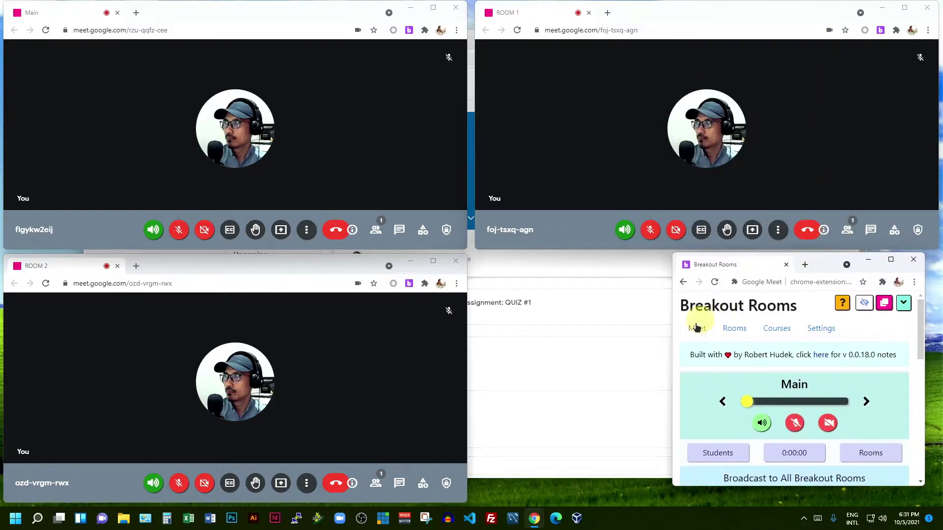
{"action": "left_click_drag", "start_coordinate": [671, 350], "coordinate": [475, 362]}
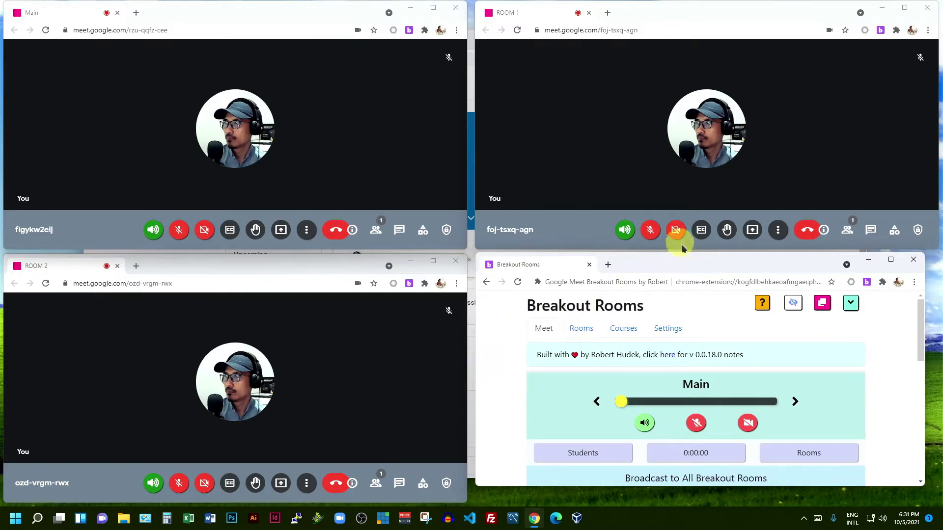
{"action": "left_click_drag", "start_coordinate": [682, 261], "coordinate": [760, 269]}
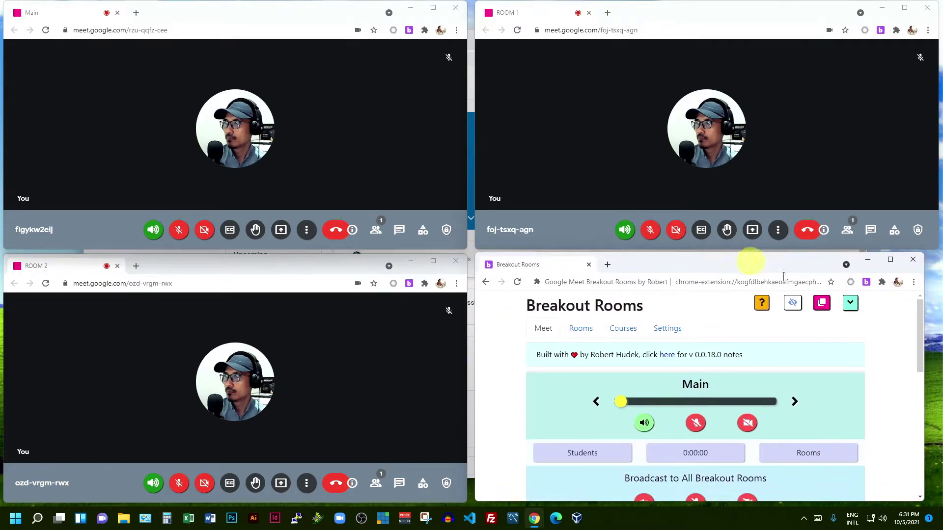
{"action": "left_click_drag", "start_coordinate": [923, 349], "coordinate": [934, 350]}
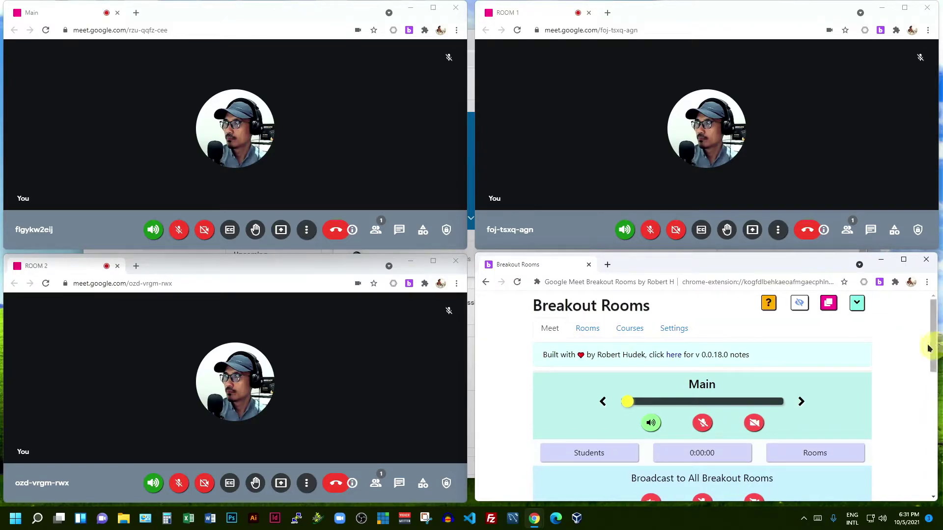
- Mute the speakers of the Main room, ROOM 1 and ROOM 2
{"action": "scroll", "coordinate": [889, 353], "scroll_direction": "down", "scroll_amount": 2}
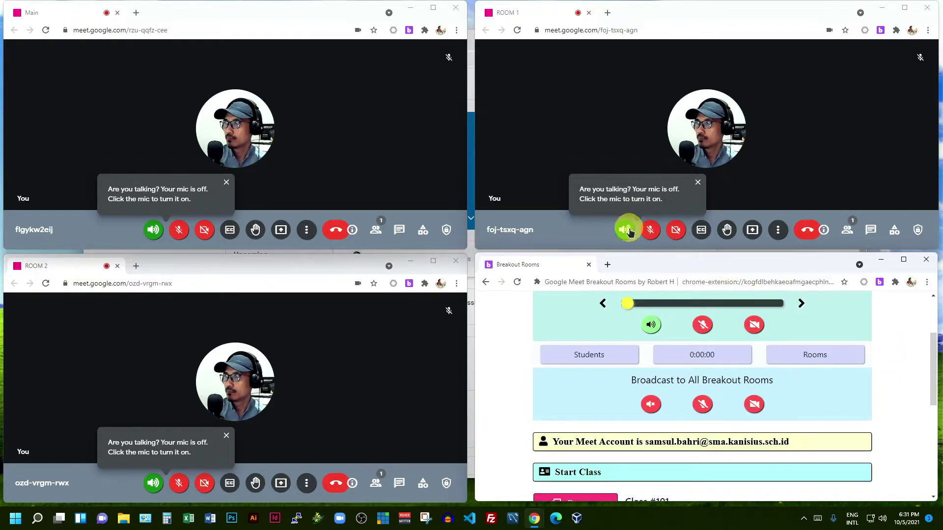
{"action": "left_click", "coordinate": [651, 326]}
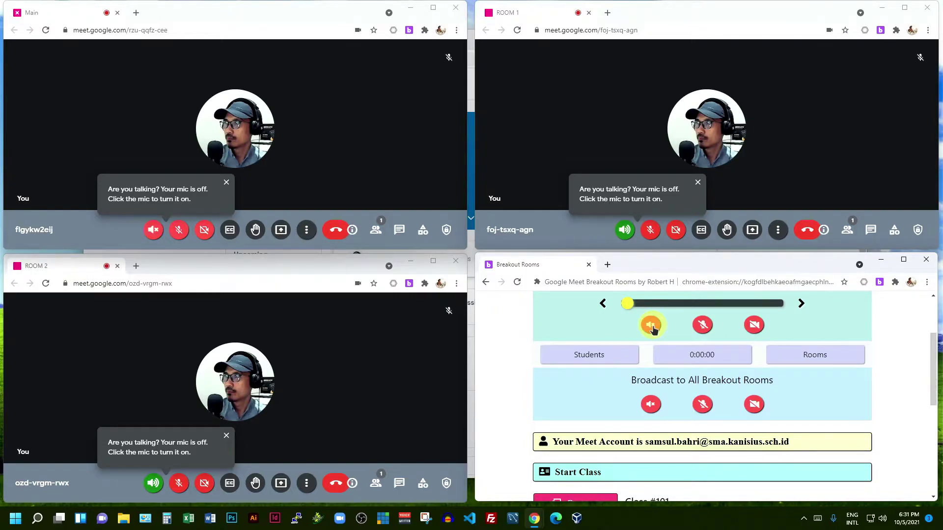
{"action": "left_click", "coordinate": [625, 230]}
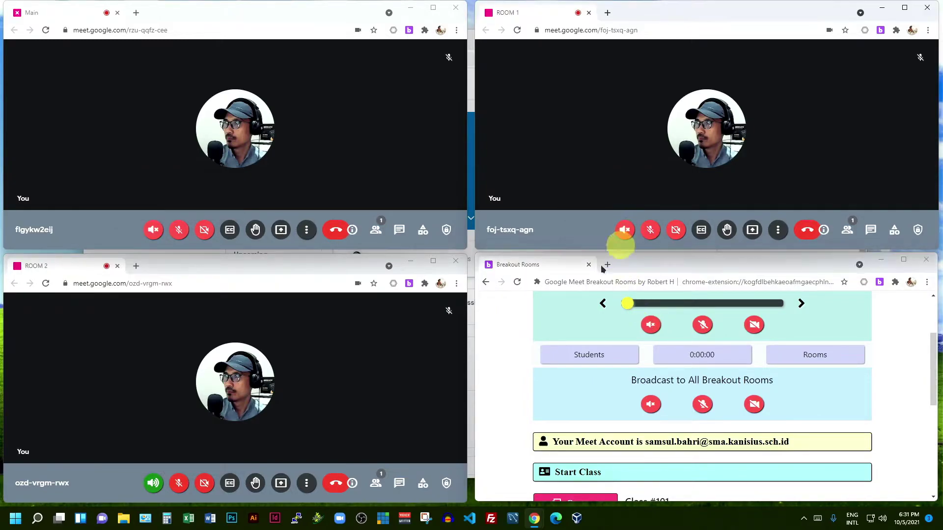
{"action": "left_click", "coordinate": [161, 477]}
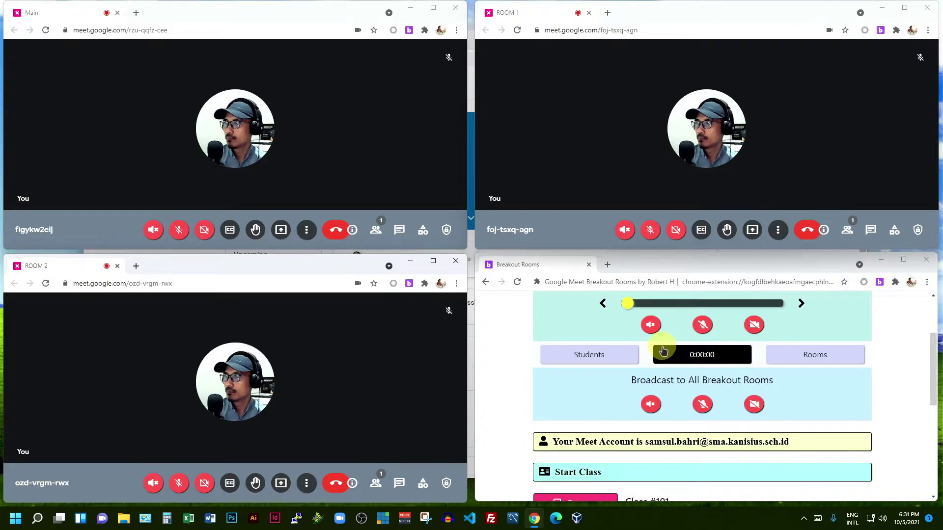
- Turn on the microphone for the Main room and switch the active room to ROOM 1
{"action": "scroll", "coordinate": [727, 334], "scroll_direction": "up", "scroll_amount": 1}
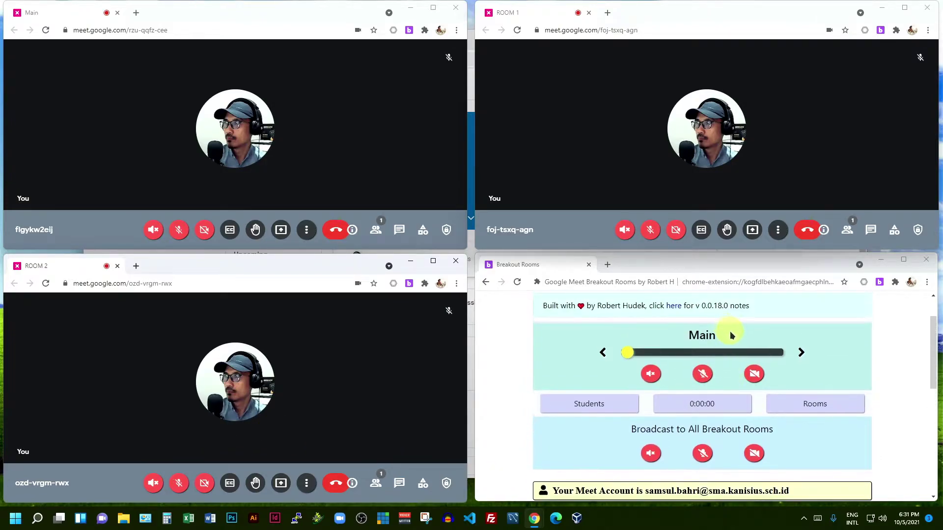
{"action": "left_click", "coordinate": [703, 376]}
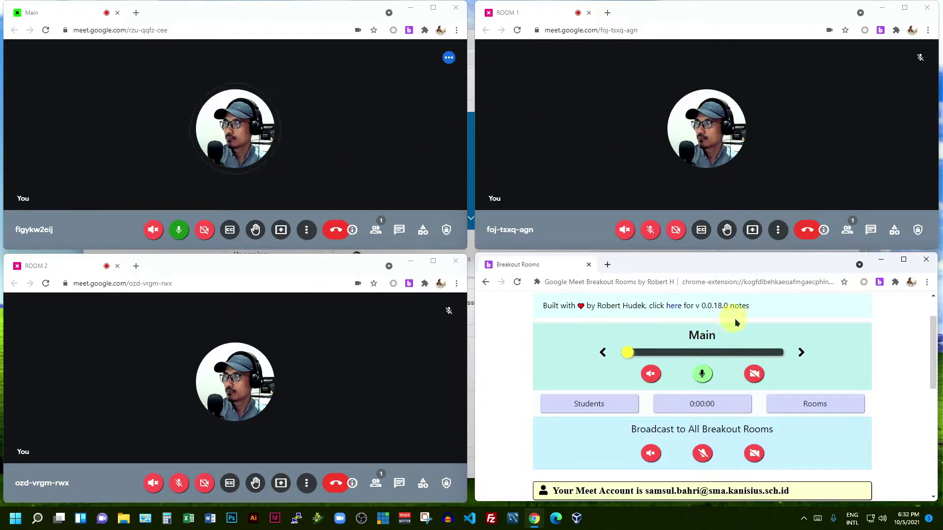
{"action": "left_click", "coordinate": [802, 355]}
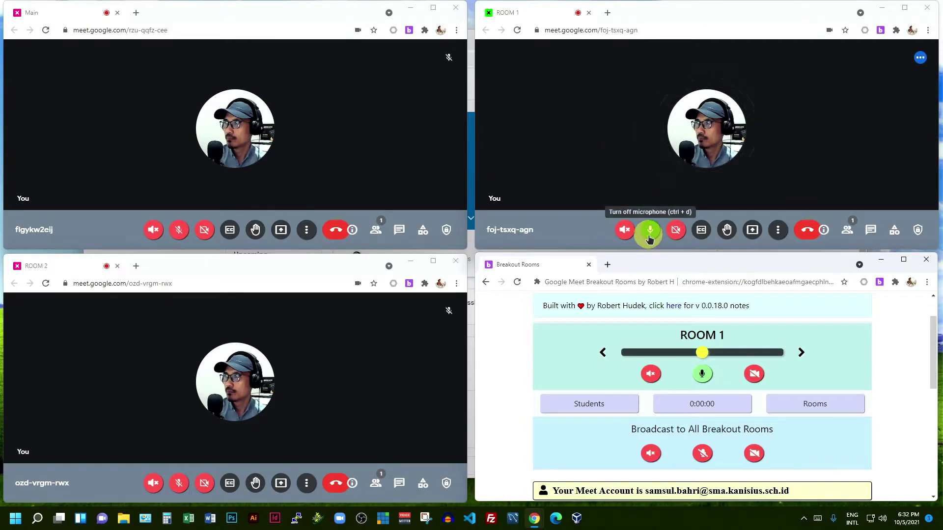
- Switch the active room to ROOM 2, return to Main, and turn off the Main room's microphone
{"action": "left_click", "coordinate": [801, 353]}
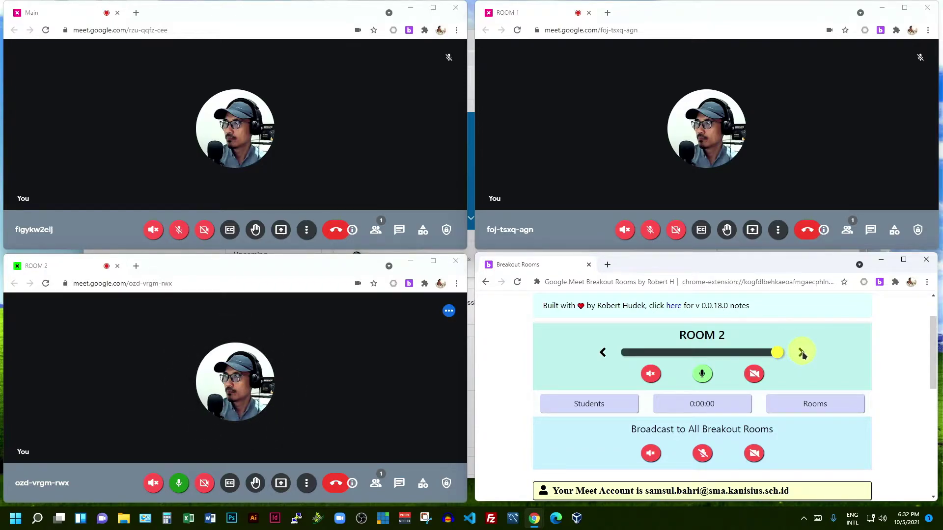
{"action": "left_click", "coordinate": [802, 351]}
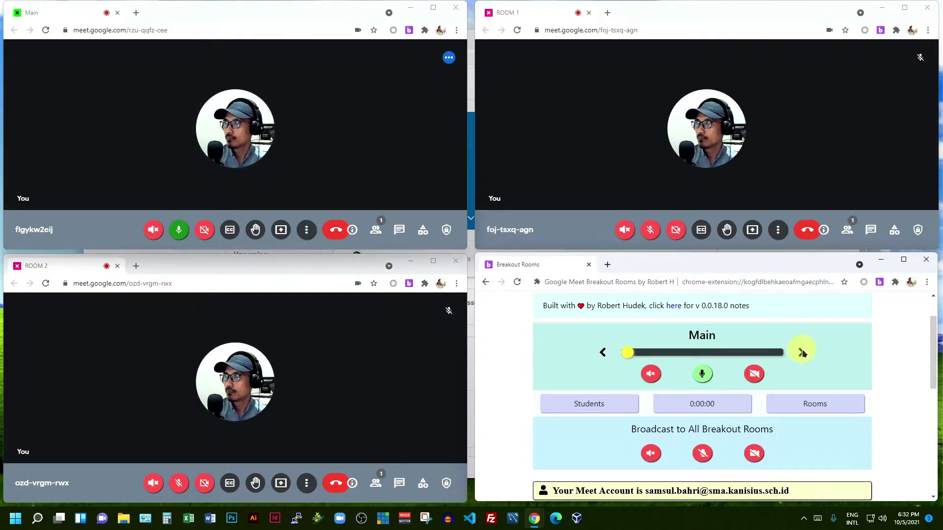
{"action": "left_click", "coordinate": [703, 374]}
- Turn on the Main room's camera, switch the active room through ROOM 1 to ROOM 2, and turn the camera off there
{"action": "left_click", "coordinate": [754, 374]}
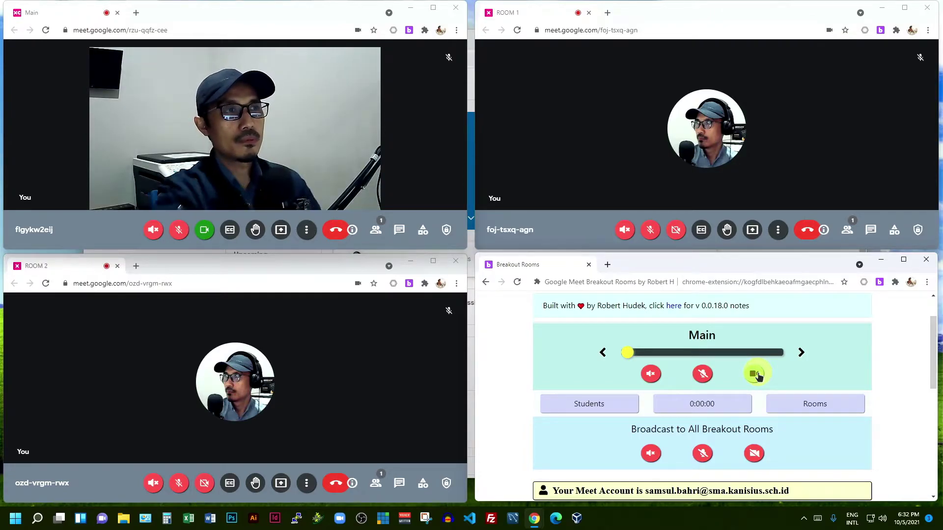
{"action": "left_click", "coordinate": [801, 353]}
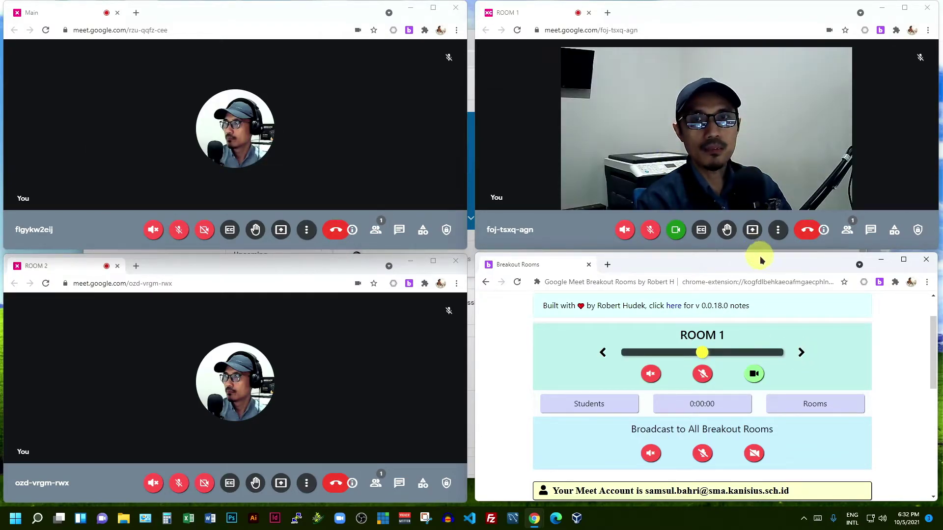
{"action": "left_click", "coordinate": [801, 352]}
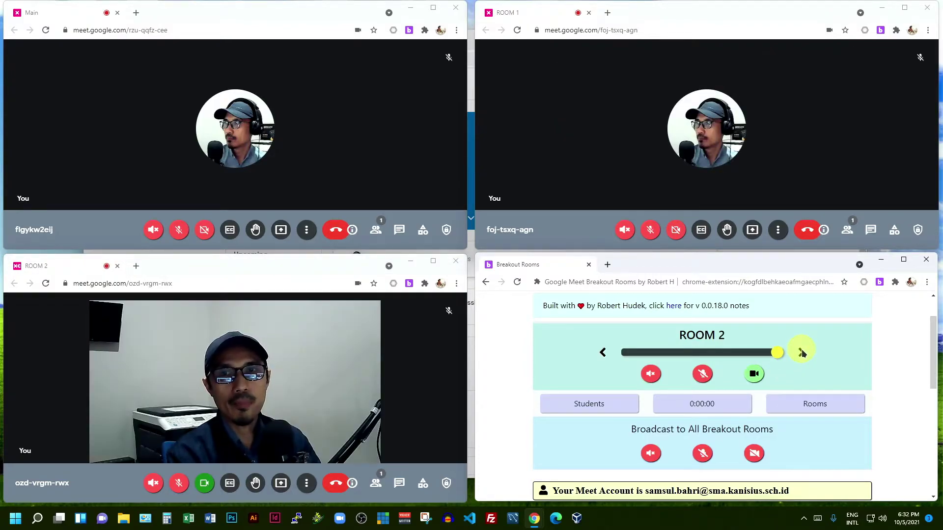
{"action": "left_click", "coordinate": [756, 374]}
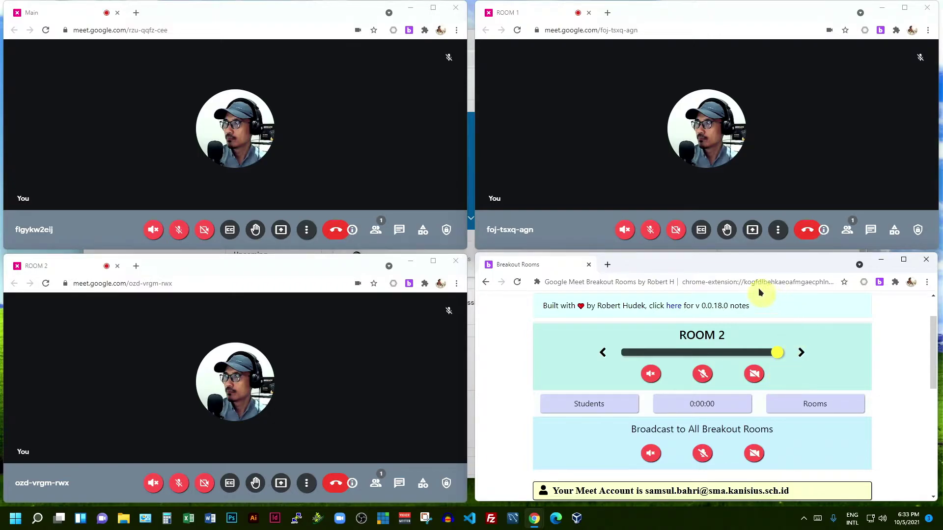
- Broadcast the microphone to all breakout rooms and turn that broadcast off again
{"action": "left_click_drag", "start_coordinate": [742, 254], "coordinate": [742, 254]}
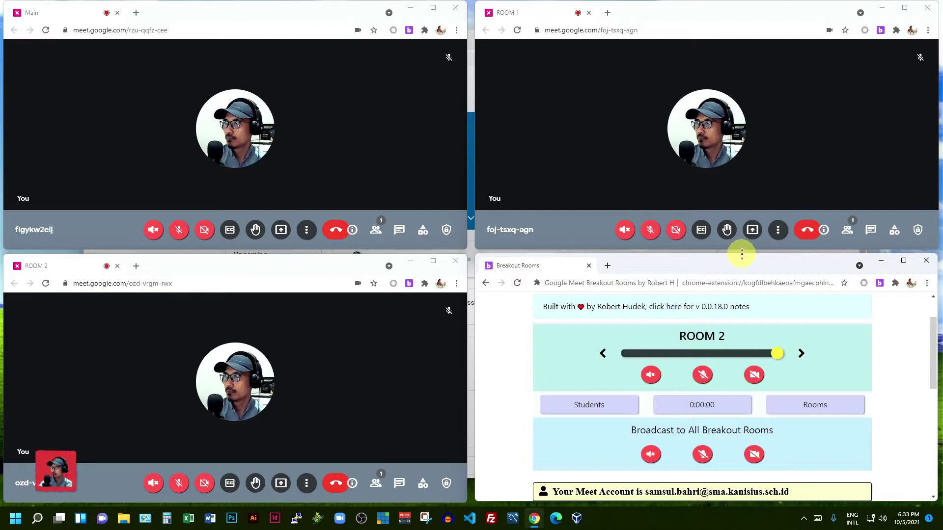
{"action": "left_click", "coordinate": [841, 413]}
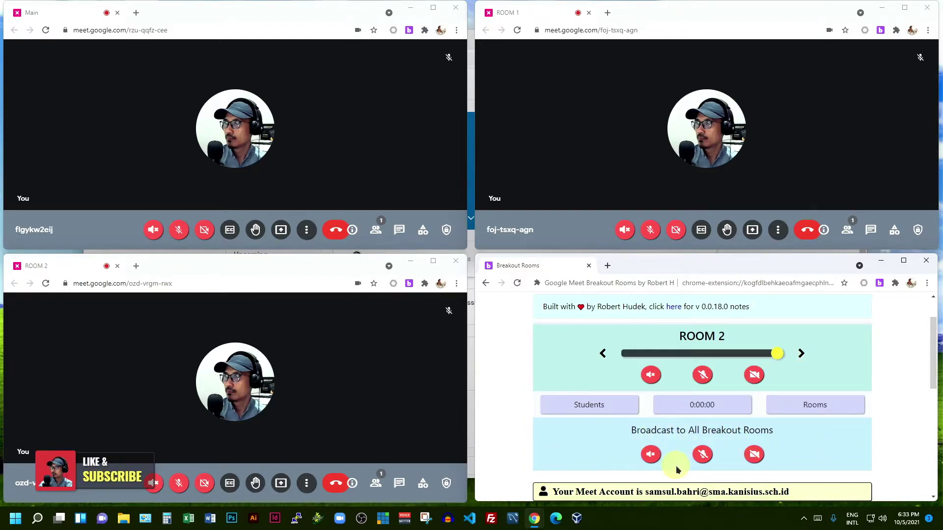
{"action": "scroll", "coordinate": [675, 437], "scroll_direction": "down", "scroll_amount": 2}
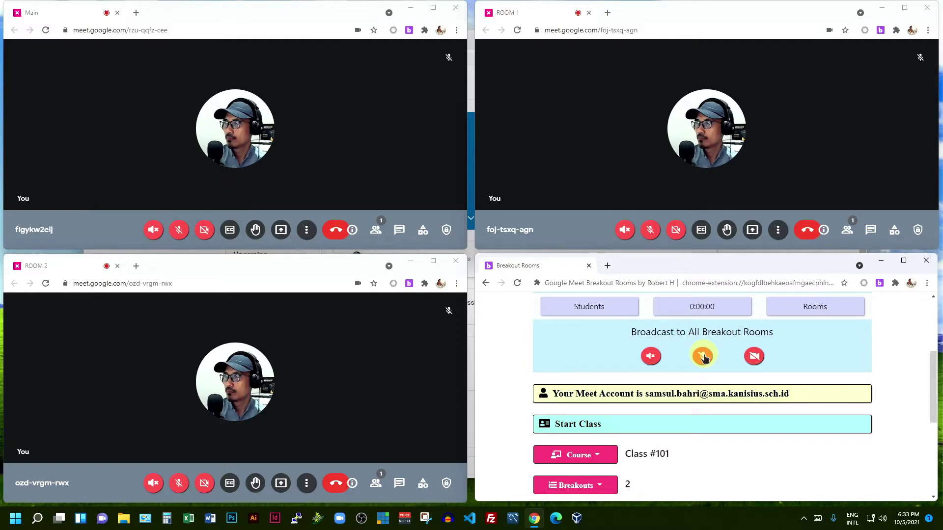
{"action": "left_click", "coordinate": [703, 357]}
{"action": "scroll", "coordinate": [854, 387], "scroll_direction": "down", "scroll_amount": 2}
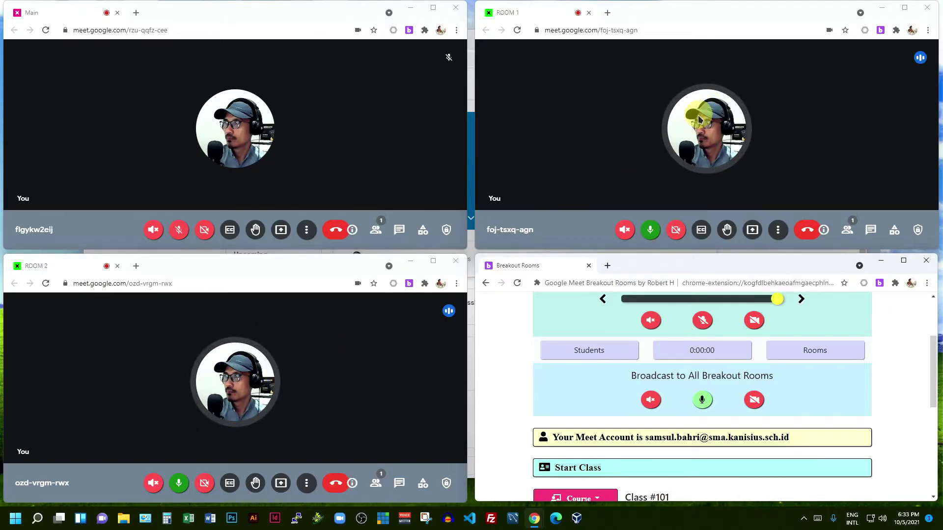
{"action": "left_click", "coordinate": [652, 400]}
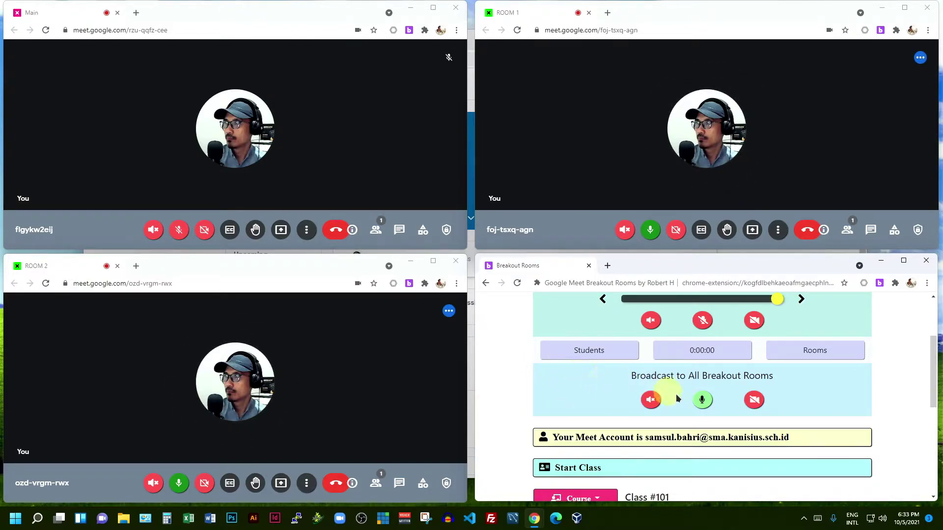
{"action": "left_click", "coordinate": [702, 400]}
- Broadcast the camera to all breakout rooms and turn that broadcast off again
{"action": "left_click", "coordinate": [753, 400]}
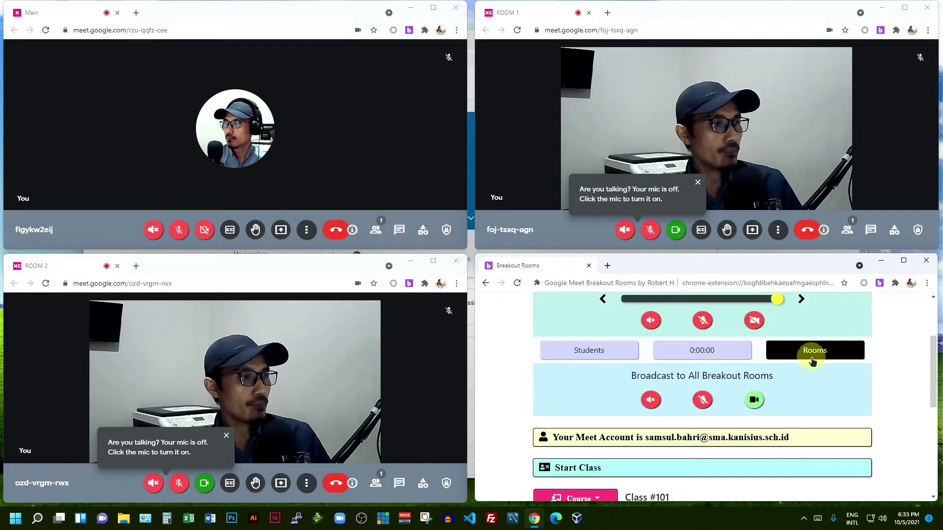
{"action": "scroll", "coordinate": [835, 409], "scroll_direction": "down", "scroll_amount": 1}
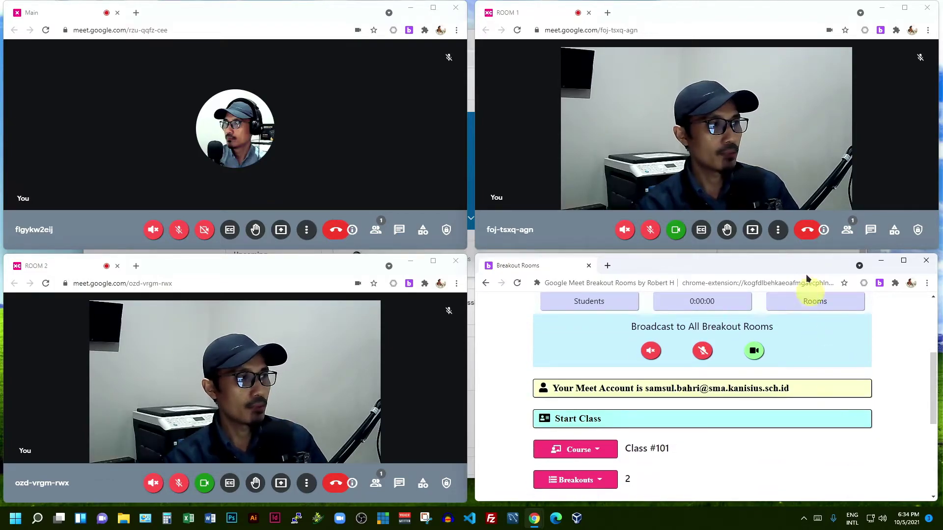
{"action": "scroll", "coordinate": [864, 390], "scroll_direction": "up", "scroll_amount": 2}
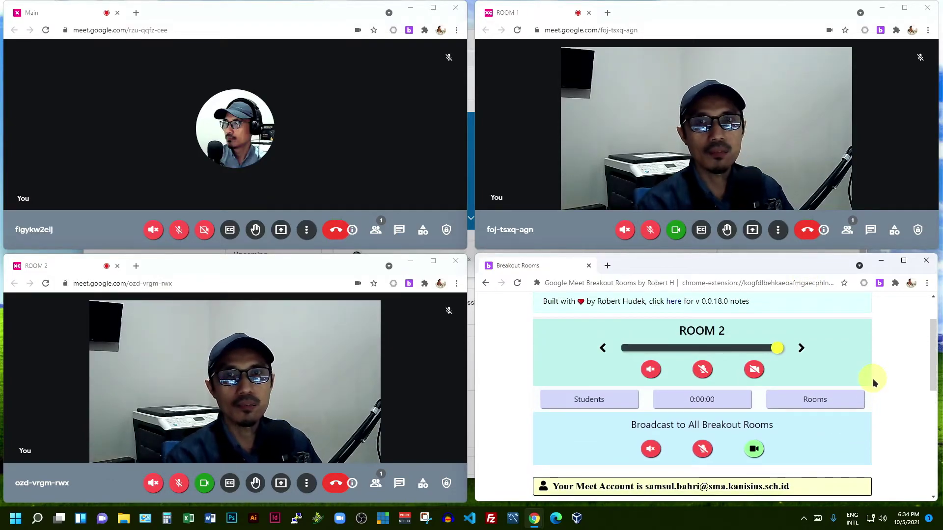
{"action": "left_click", "coordinate": [754, 449]}
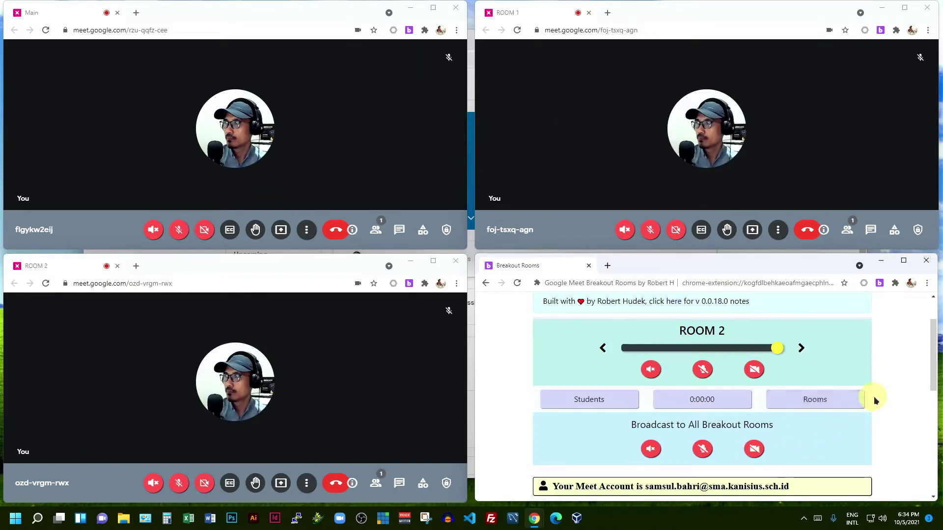
- Collapse the Start Class section and expand Assign Breakouts - Pre Assigned to review its instructions
{"action": "scroll", "coordinate": [874, 393], "scroll_direction": "down", "scroll_amount": 1}
{"action": "scroll", "coordinate": [881, 393], "scroll_direction": "up", "scroll_amount": 1}
{"action": "scroll", "coordinate": [881, 396], "scroll_direction": "down", "scroll_amount": 6}
{"action": "scroll", "coordinate": [880, 397], "scroll_direction": "up", "scroll_amount": 3}
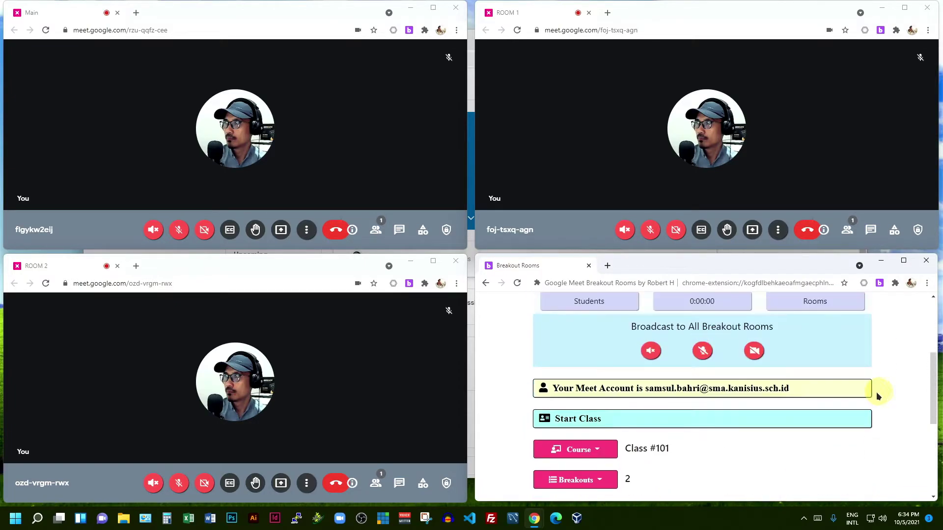
{"action": "left_click", "coordinate": [676, 421]}
{"action": "scroll", "coordinate": [687, 415], "scroll_direction": "down", "scroll_amount": 1}
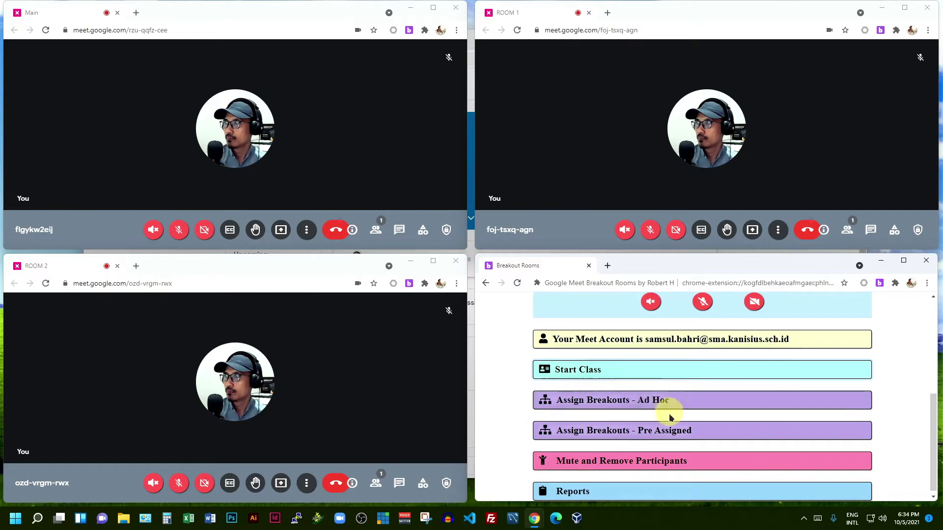
{"action": "left_click", "coordinate": [648, 432]}
{"action": "scroll", "coordinate": [681, 410], "scroll_direction": "down", "scroll_amount": 5}
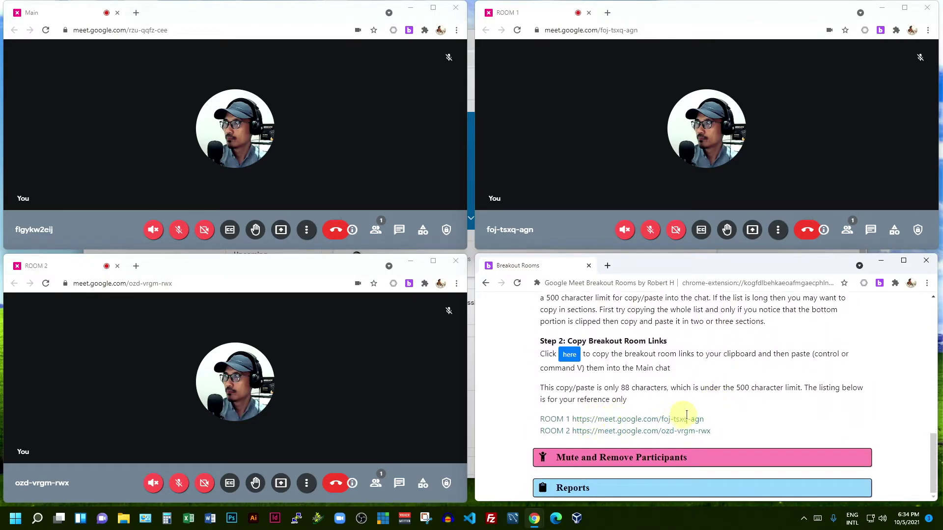
{"action": "scroll", "coordinate": [769, 406], "scroll_direction": "up", "scroll_amount": 4}
{"action": "scroll", "coordinate": [769, 406], "scroll_direction": "down", "scroll_amount": 1}
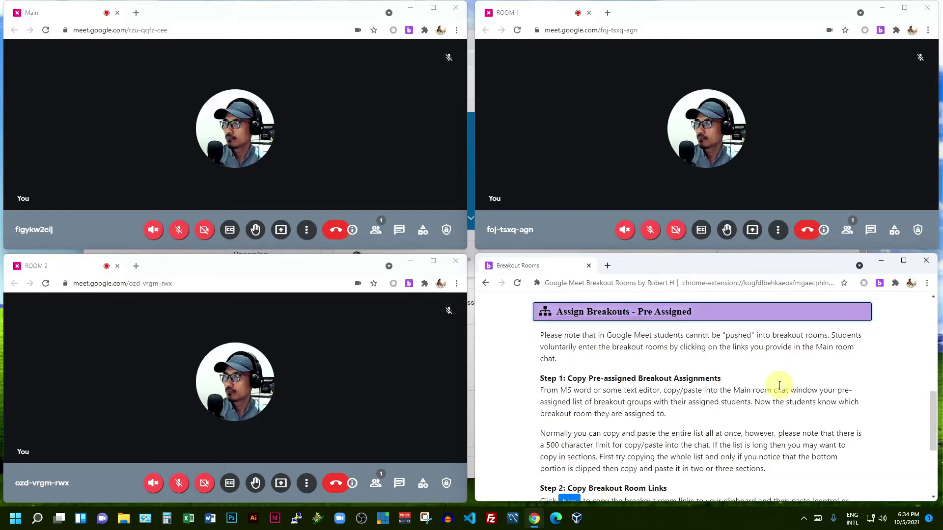
- Open and close the Main room's chat, and switch the Main room's camera on and off
{"action": "left_click", "coordinate": [398, 230]}
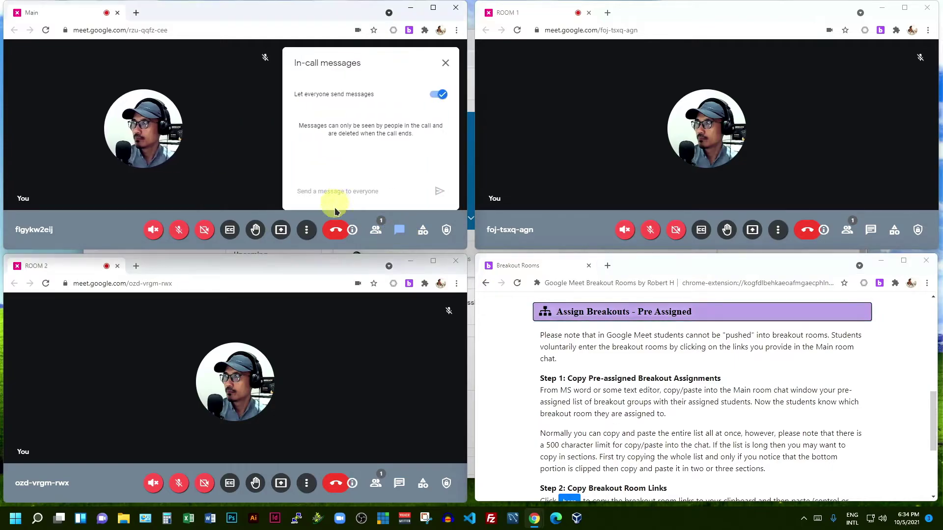
{"action": "left_click", "coordinate": [446, 63]}
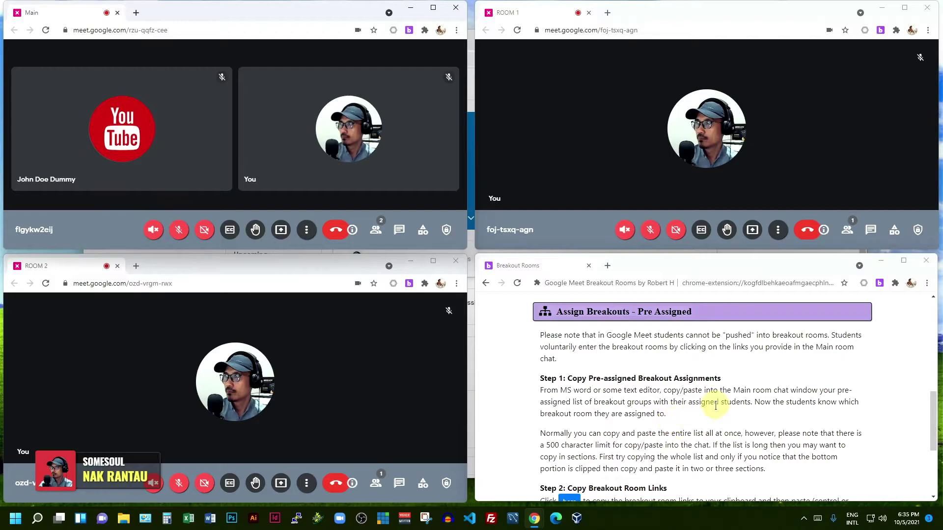
{"action": "scroll", "coordinate": [670, 399], "scroll_direction": "up", "scroll_amount": 7}
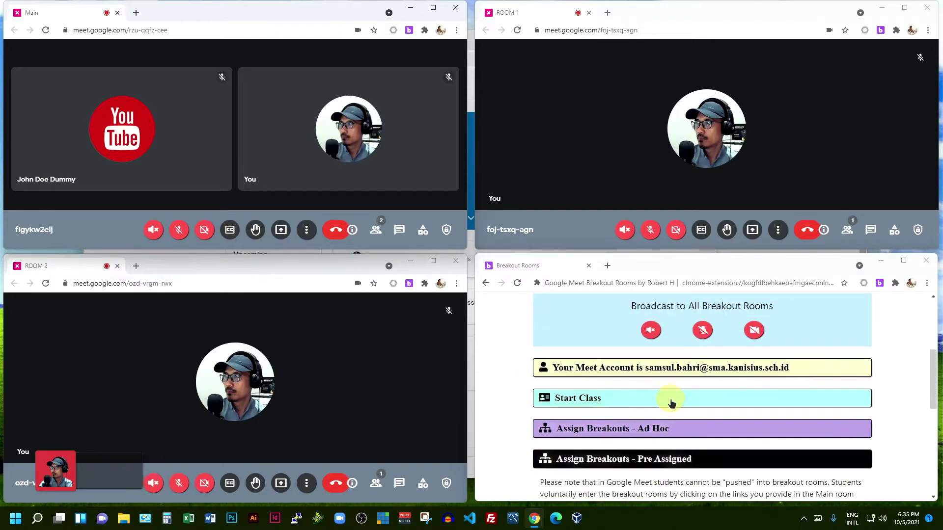
{"action": "scroll", "coordinate": [712, 393], "scroll_direction": "down", "scroll_amount": 1}
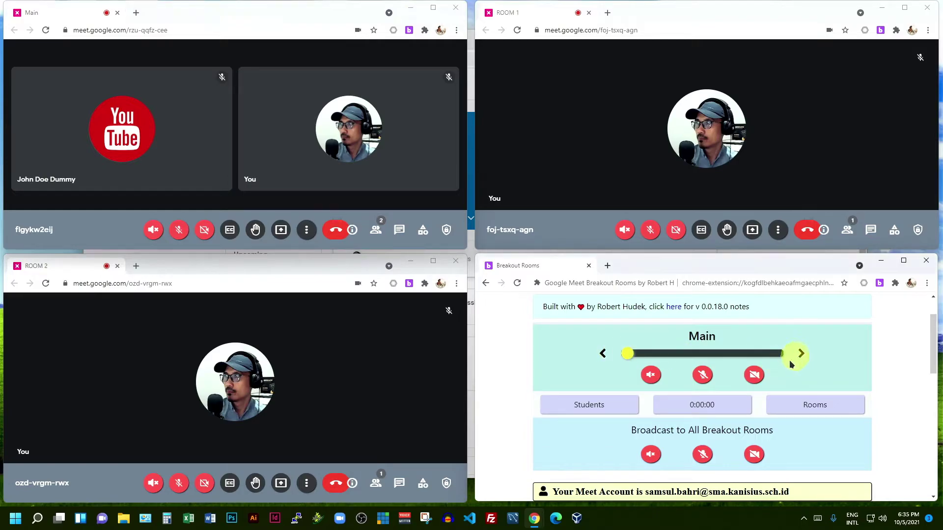
{"action": "left_click", "coordinate": [755, 375]}
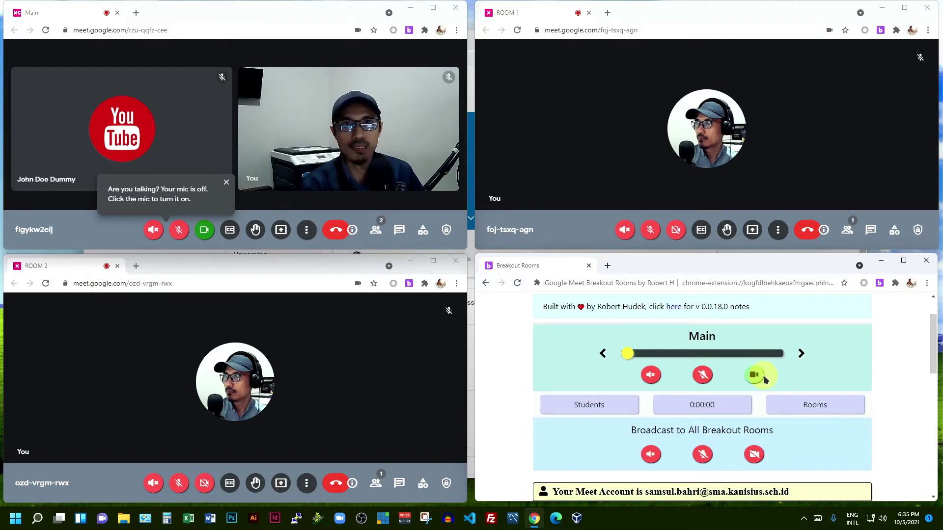
{"action": "left_click", "coordinate": [756, 377]}
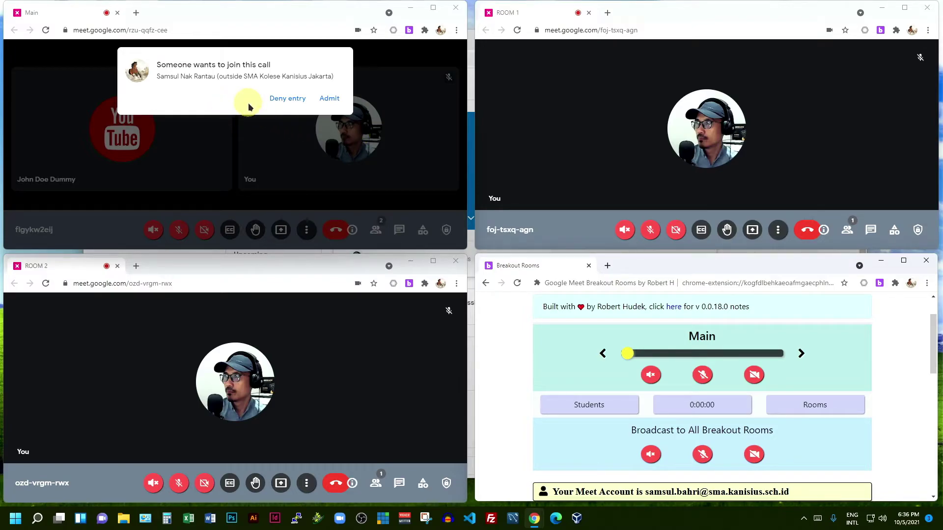
- Admit the waiting participant to the Main room and turn on the Main room's microphone
{"action": "left_click", "coordinate": [326, 99]}
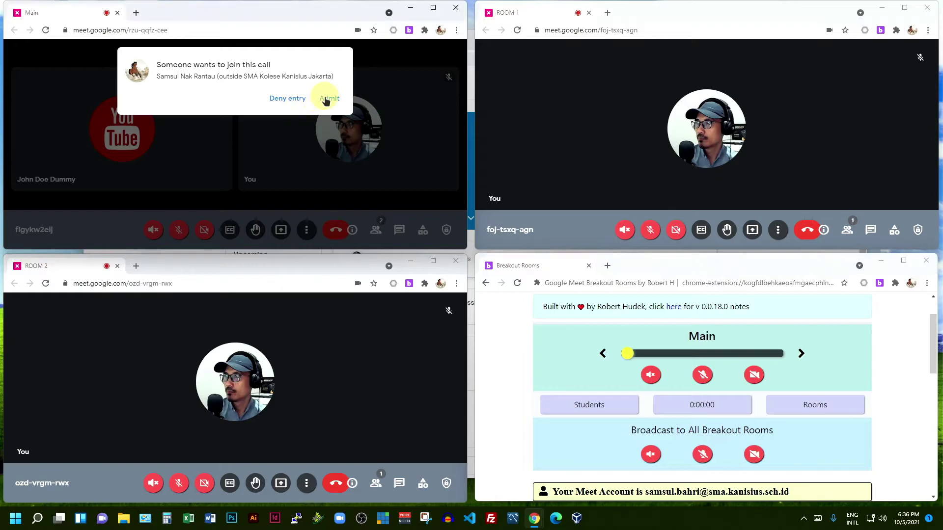
{"action": "left_click", "coordinate": [326, 99]}
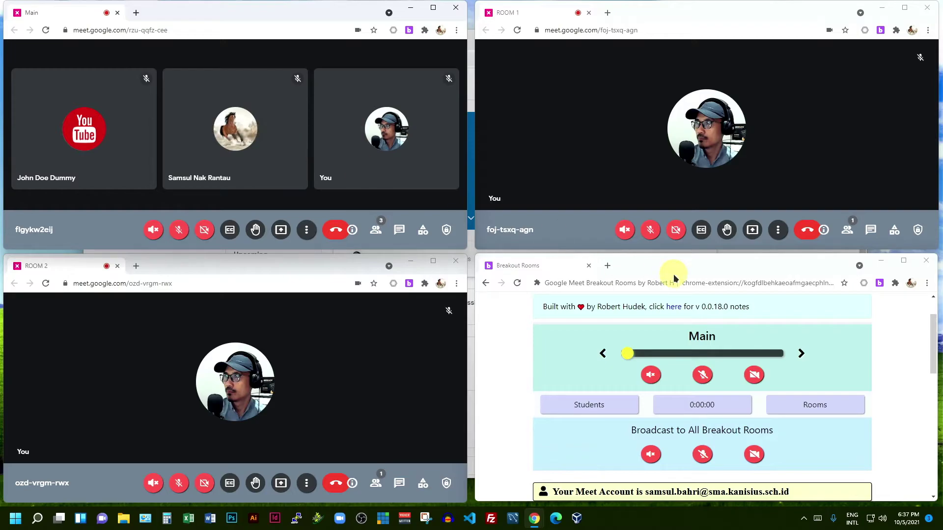
{"action": "left_click", "coordinate": [703, 374]}
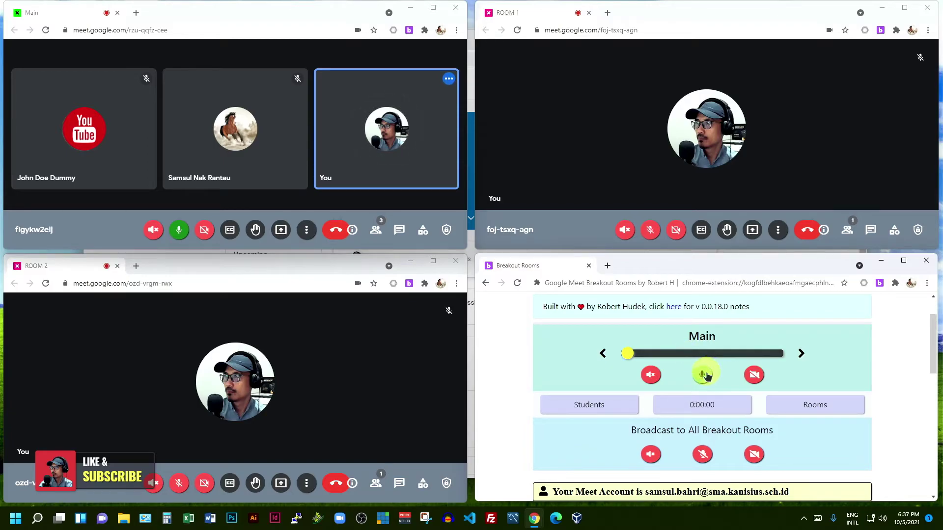
- Copy the ROOM 1 and ROOM 2 links from Step 2 of the Pre Assigned breakouts section
{"action": "scroll", "coordinate": [879, 383], "scroll_direction": "down", "scroll_amount": 6}
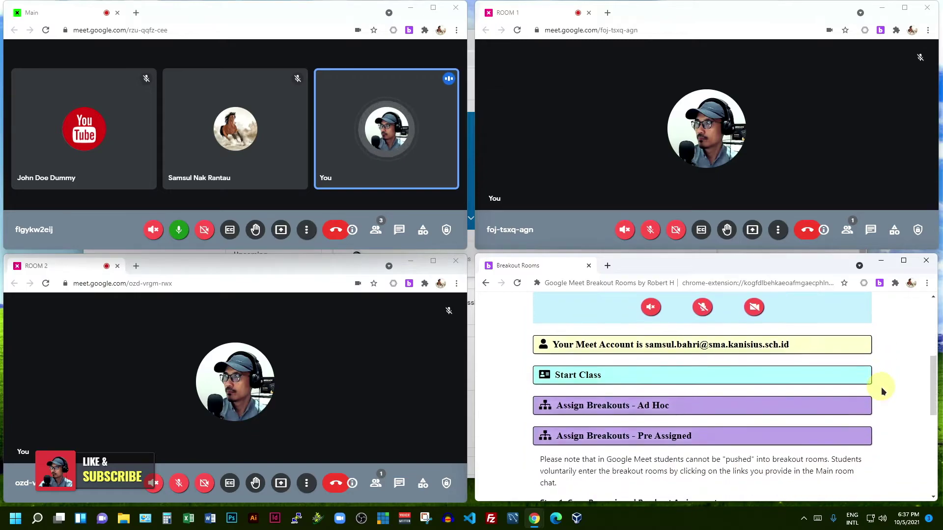
{"action": "scroll", "coordinate": [880, 386], "scroll_direction": "down", "scroll_amount": 3}
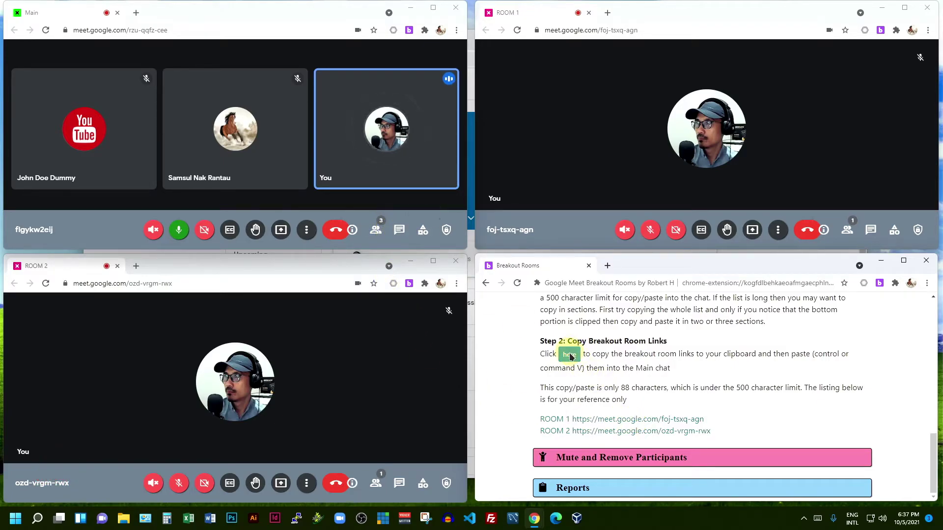
{"action": "left_click_drag", "start_coordinate": [539, 421], "coordinate": [730, 432]}
{"action": "key", "text": "ctrl+c"}
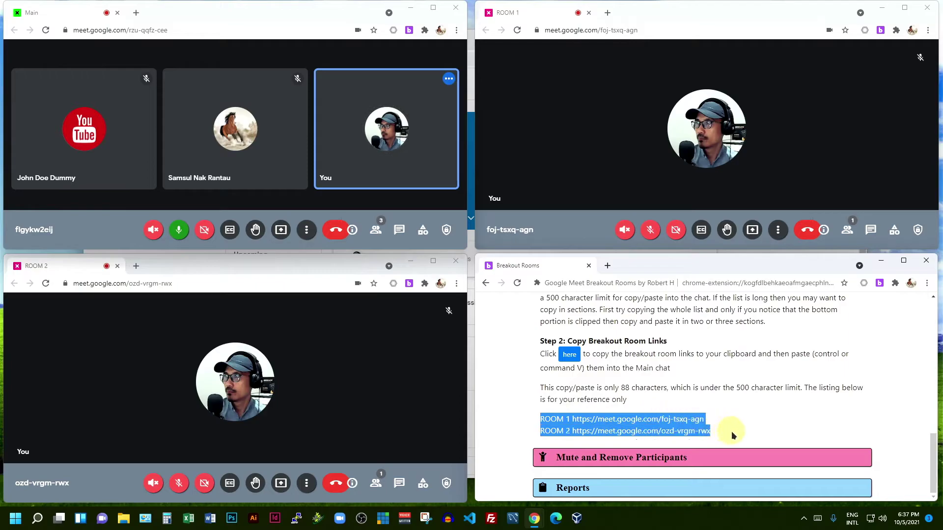
{"action": "left_click", "coordinate": [569, 356]}
{"action": "left_click", "coordinate": [570, 356]}
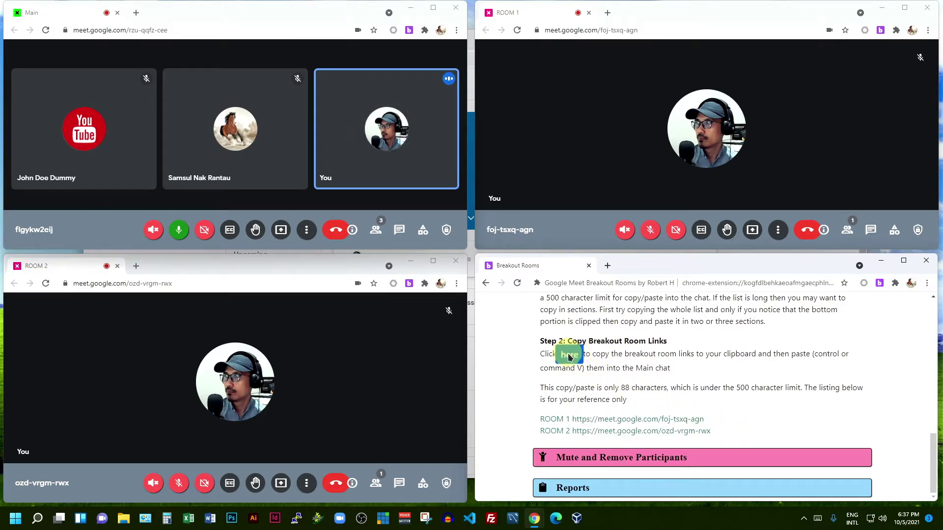
- Paste the copied breakout room links into the Main room's chat and send them to everyone
{"action": "left_click", "coordinate": [399, 229]}
{"action": "key", "text": "ctrl+v"}
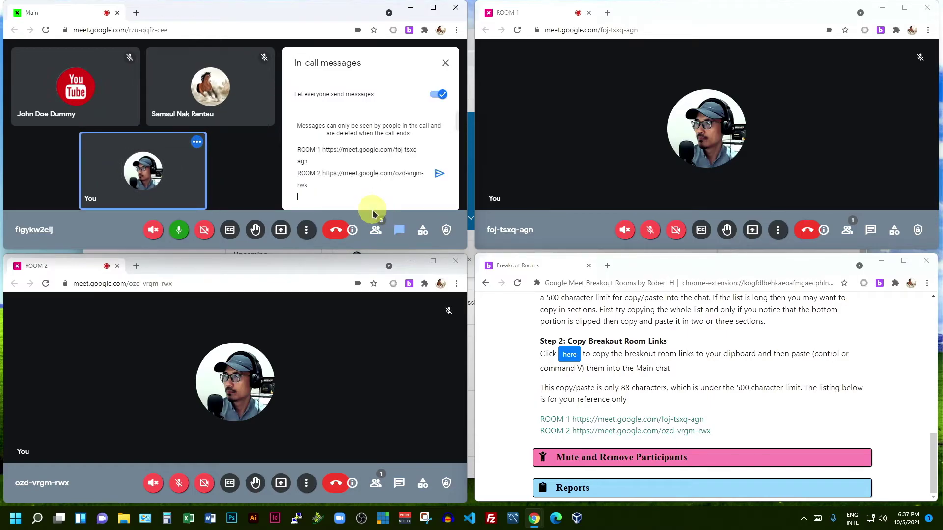
{"action": "key", "text": "Return"}
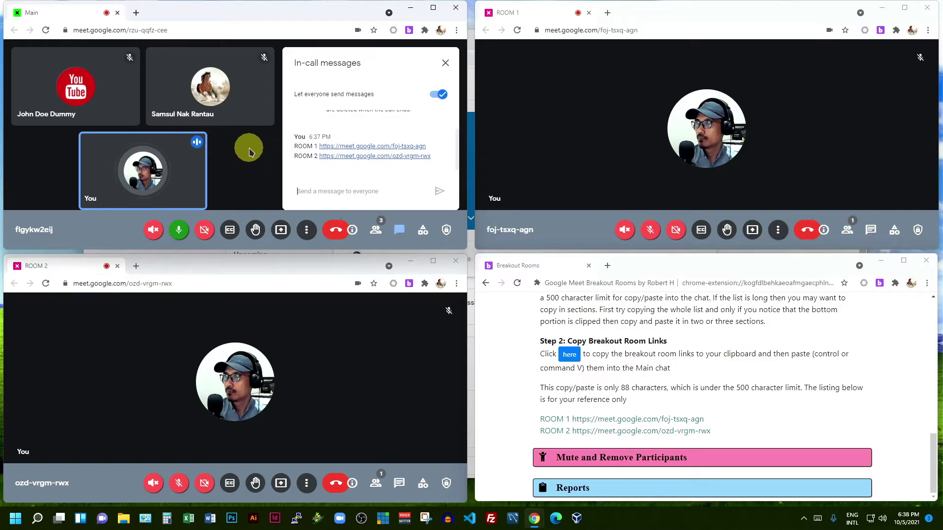
{"action": "mouse_move", "coordinate": [39, 121]}
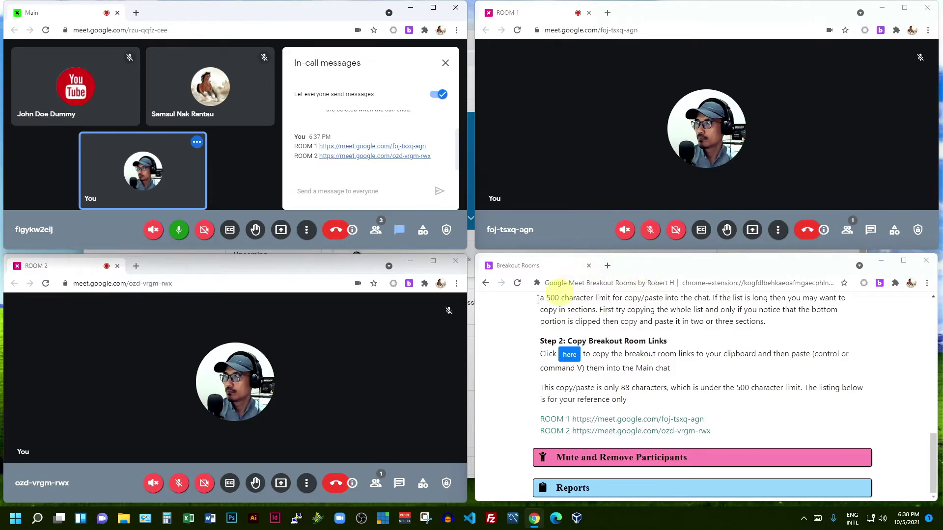
- Mute the Main room's microphone, and switch ROOM 1's microphone on and off
{"action": "left_click", "coordinate": [179, 232]}
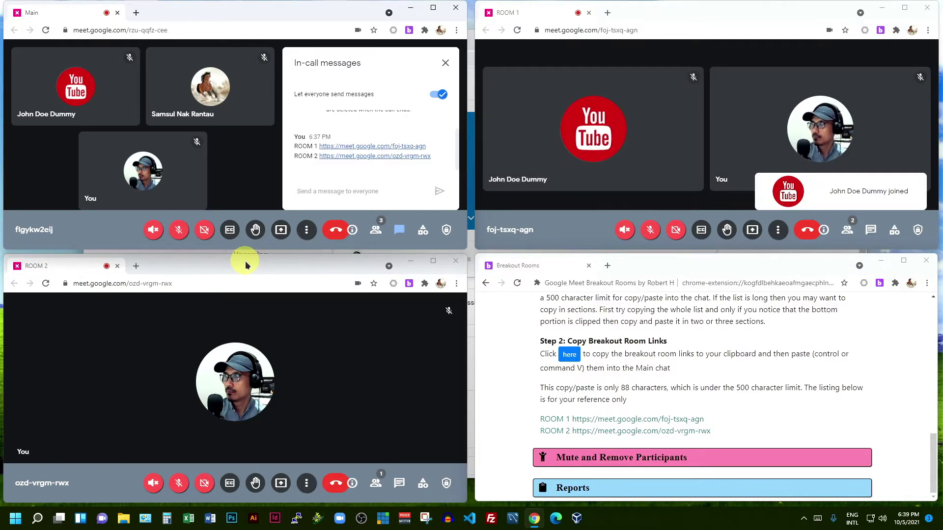
{"action": "left_click", "coordinate": [650, 231]}
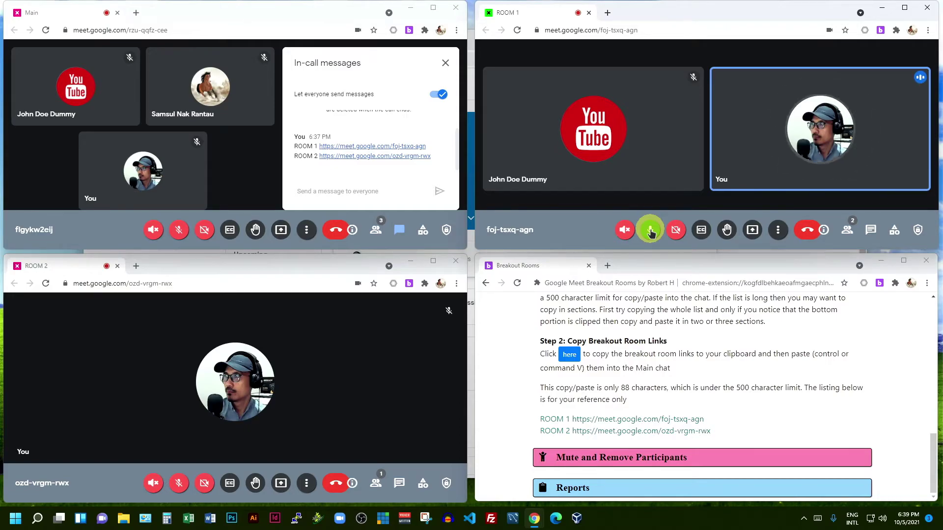
{"action": "left_click", "coordinate": [650, 231]}
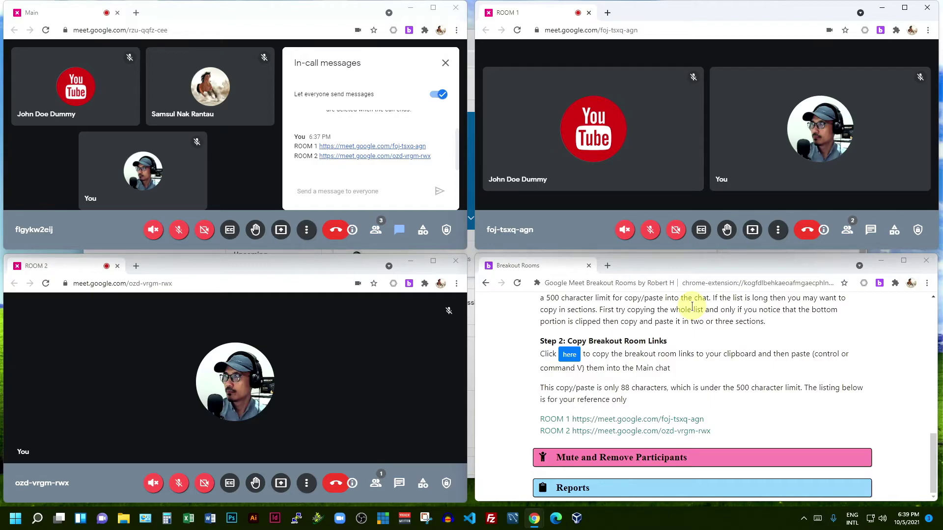
- Turn on the Main room's speaker and admit the waiting participant to ROOM 2
{"action": "mouse_move", "coordinate": [158, 111]}
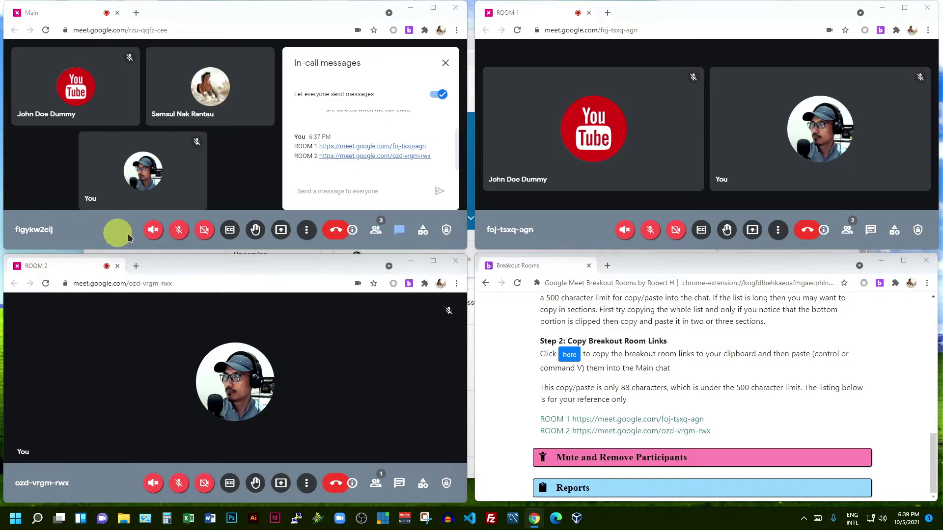
{"action": "left_click", "coordinate": [153, 230]}
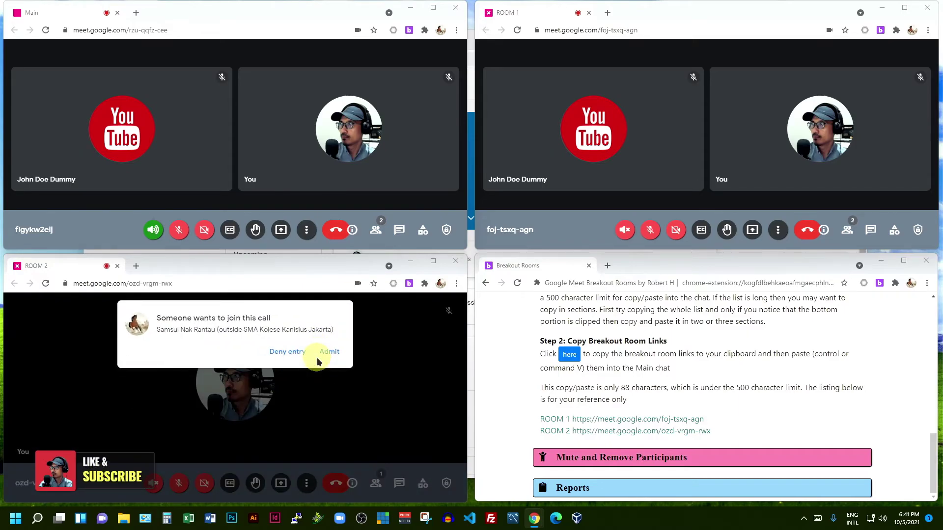
{"action": "left_click", "coordinate": [324, 349]}
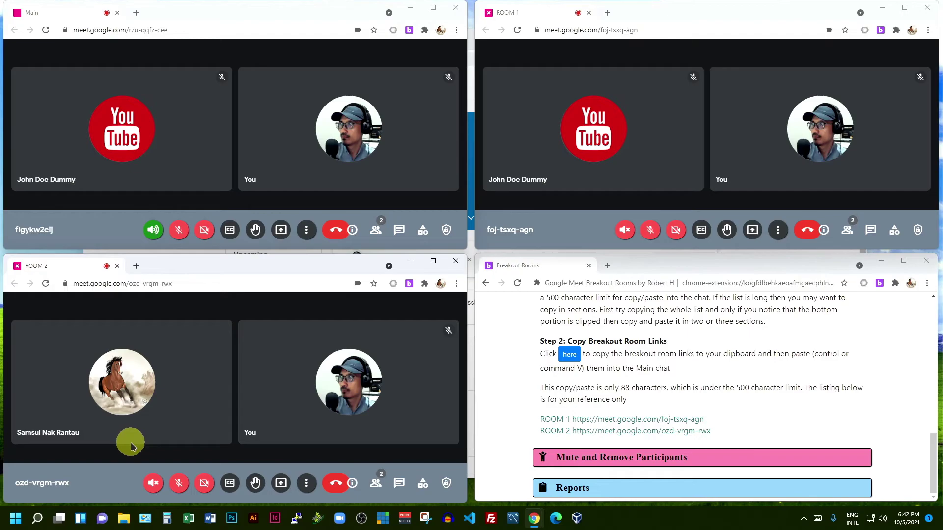
- Turn off the Main room's microphone from the Breakout Rooms extension's room controls
{"action": "scroll", "coordinate": [822, 409], "scroll_direction": "up", "scroll_amount": 10}
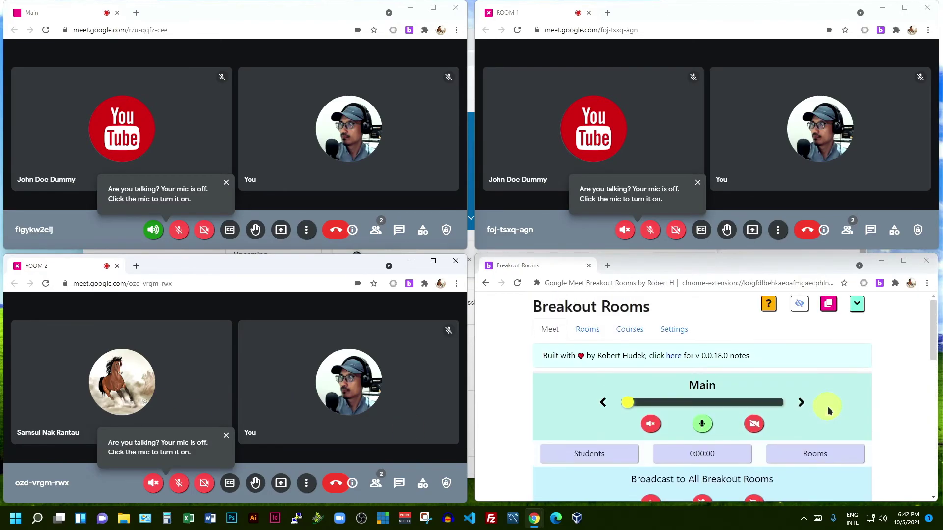
{"action": "scroll", "coordinate": [830, 408], "scroll_direction": "down", "scroll_amount": 2}
{"action": "scroll", "coordinate": [832, 408], "scroll_direction": "up", "scroll_amount": 1}
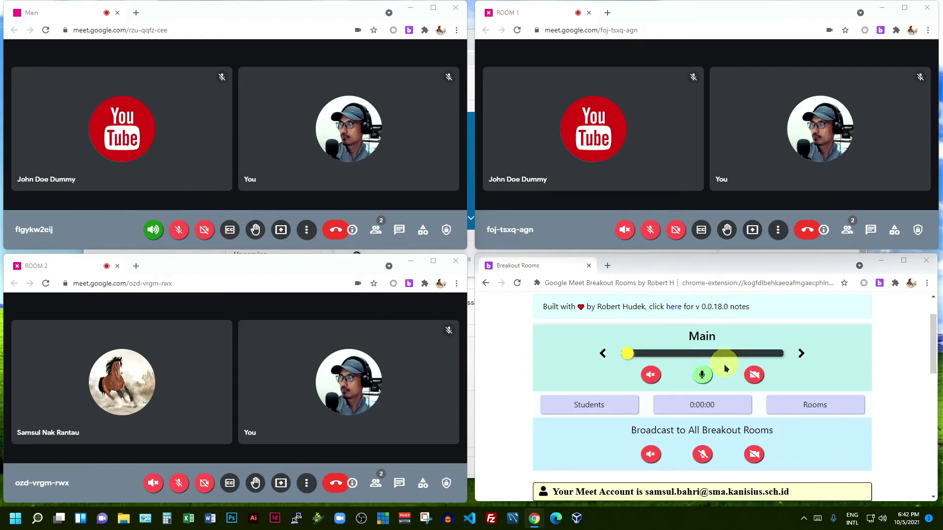
{"action": "left_click", "coordinate": [702, 375]}
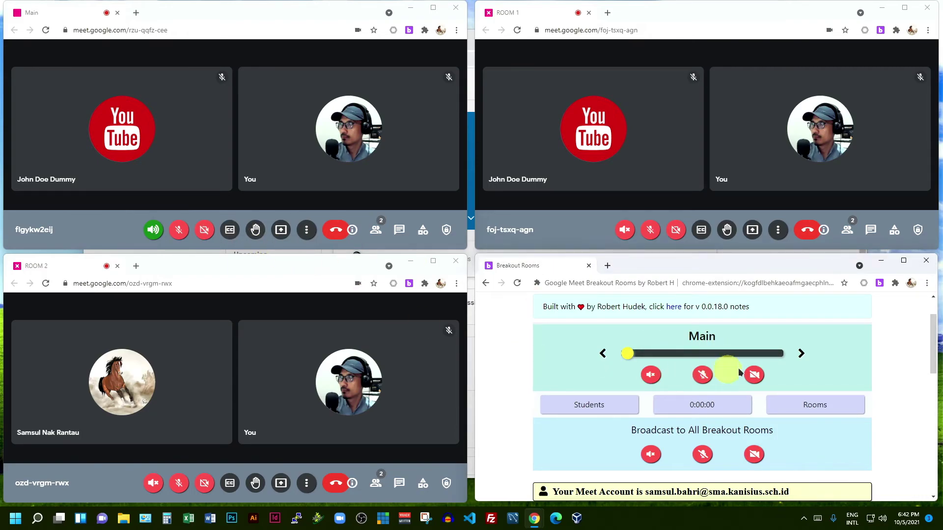
- Move to ROOM 1 with the microphone on, and continue to ROOM 2 with the camera on too
{"action": "left_click", "coordinate": [800, 355]}
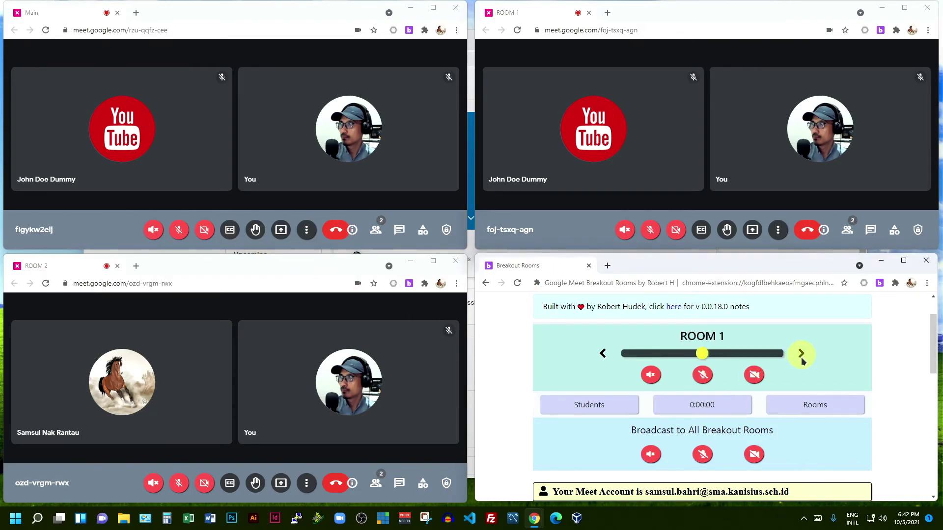
{"action": "left_click", "coordinate": [702, 375]}
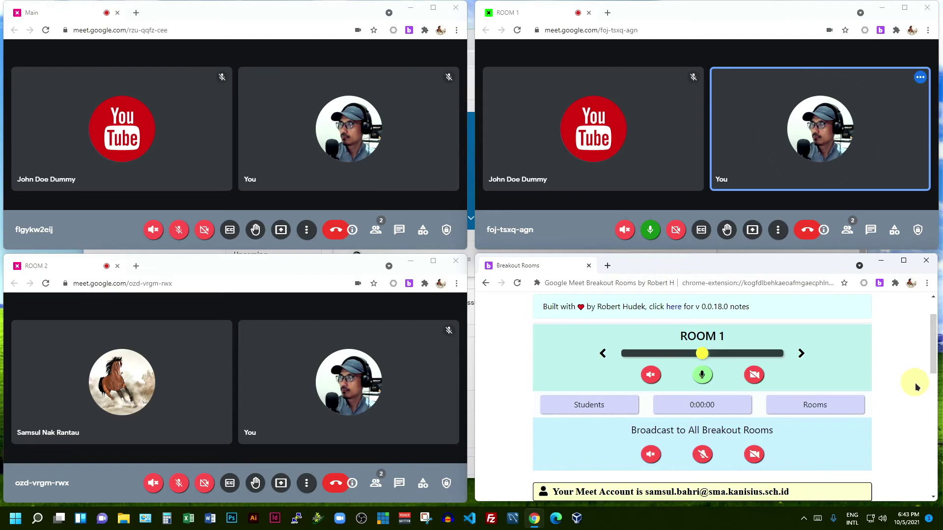
{"action": "left_click", "coordinate": [800, 356]}
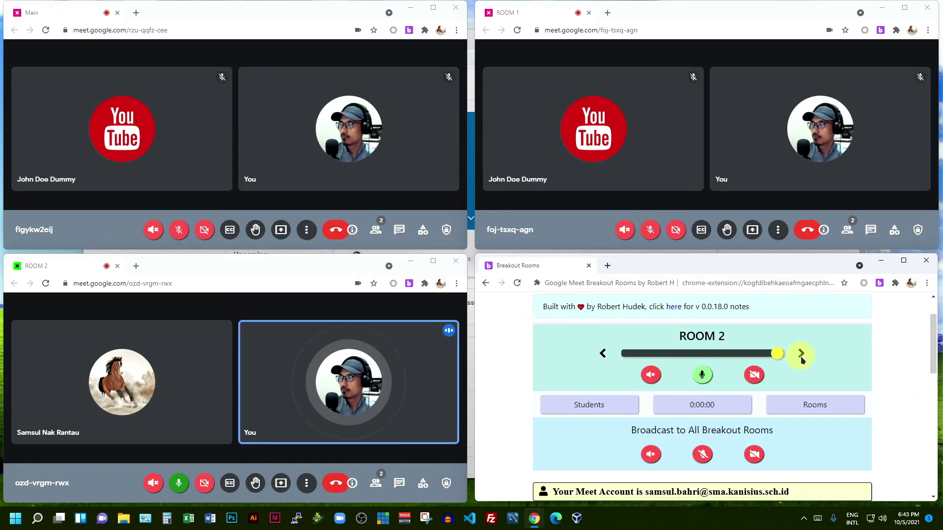
{"action": "left_click", "coordinate": [760, 375]}
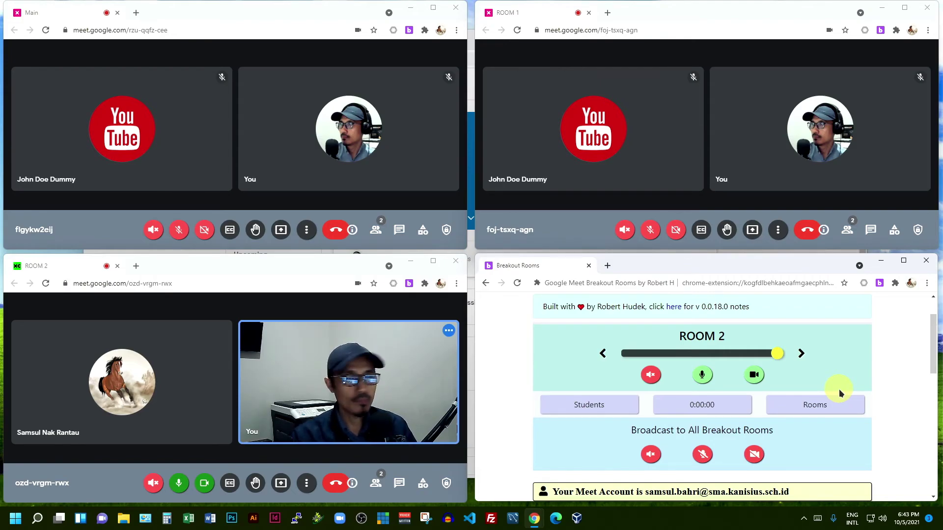
- Return the room control to ROOM 1 and turn off its camera and microphone
{"action": "left_click", "coordinate": [603, 355]}
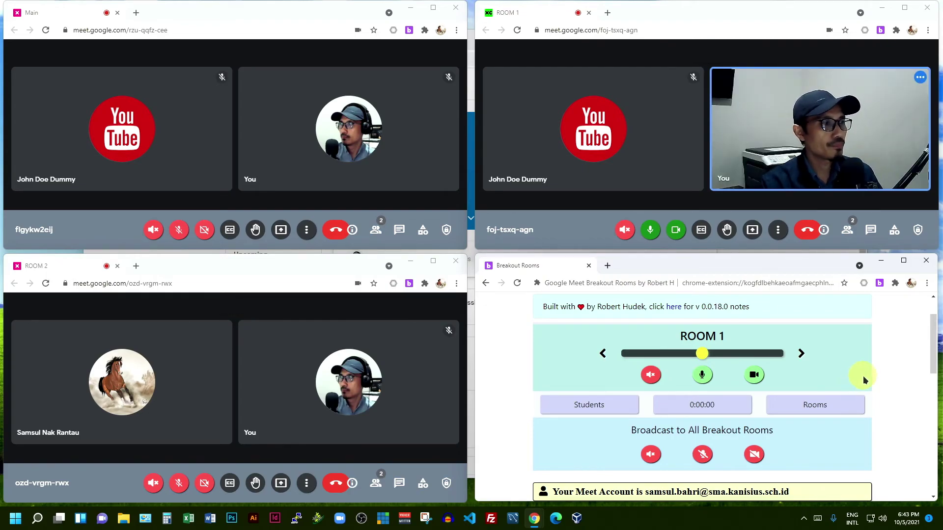
{"action": "left_click", "coordinate": [753, 374]}
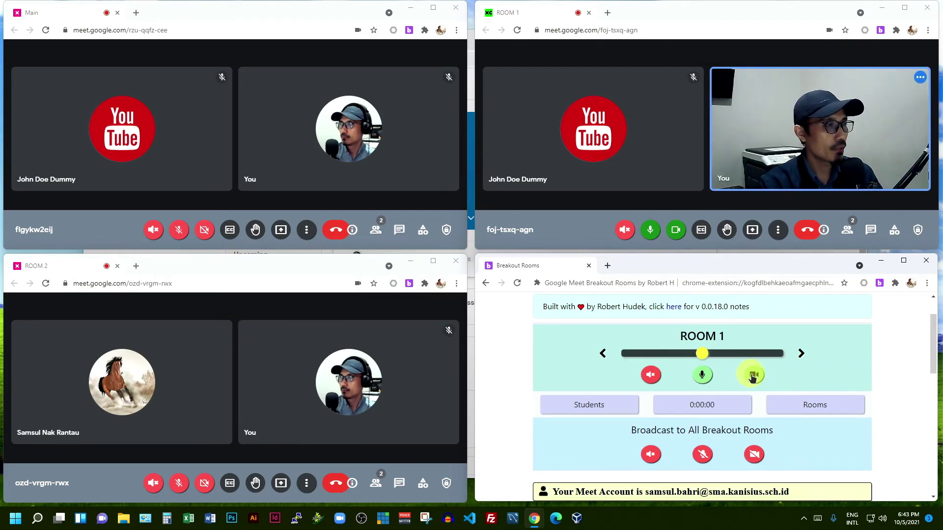
{"action": "left_click", "coordinate": [701, 375]}
- Broadcast the microphone and camera to all breakout rooms, and turn on the Main room's camera as well
{"action": "scroll", "coordinate": [830, 416], "scroll_direction": "down", "scroll_amount": 1}
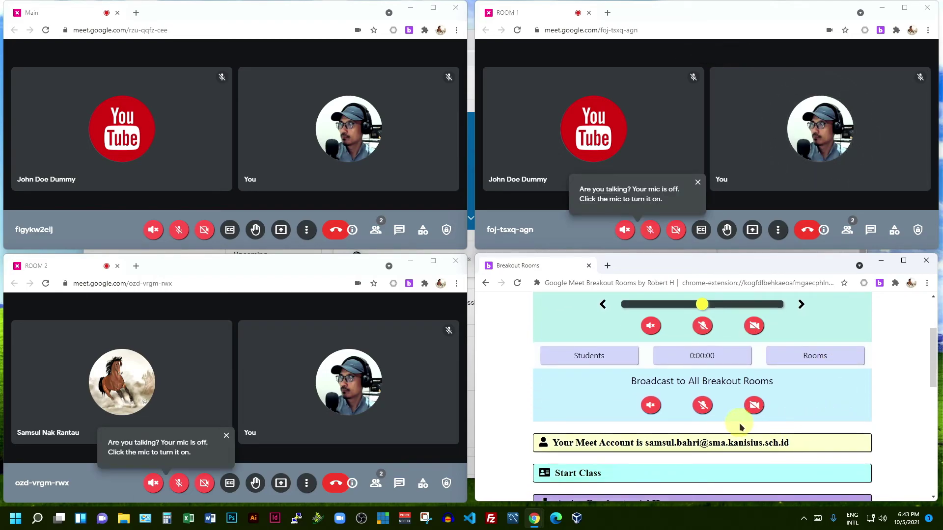
{"action": "left_click", "coordinate": [703, 407]}
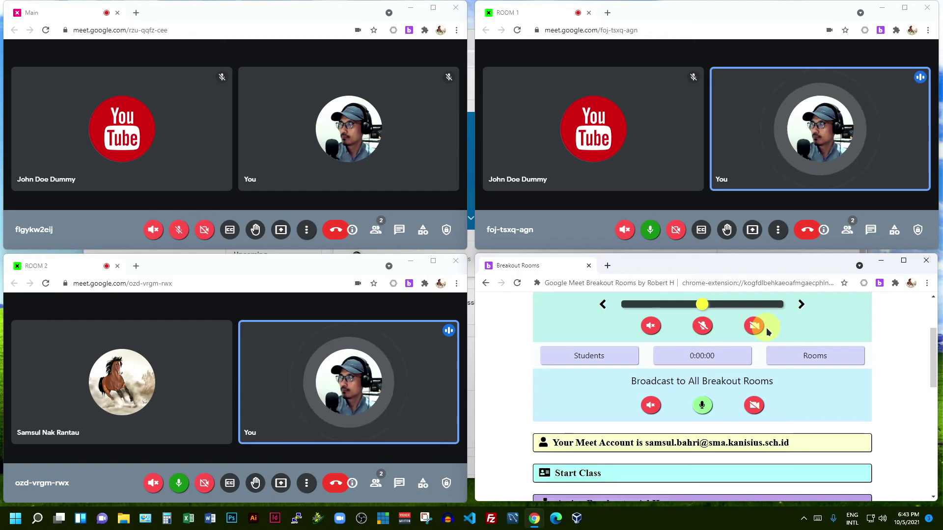
{"action": "left_click", "coordinate": [753, 405]}
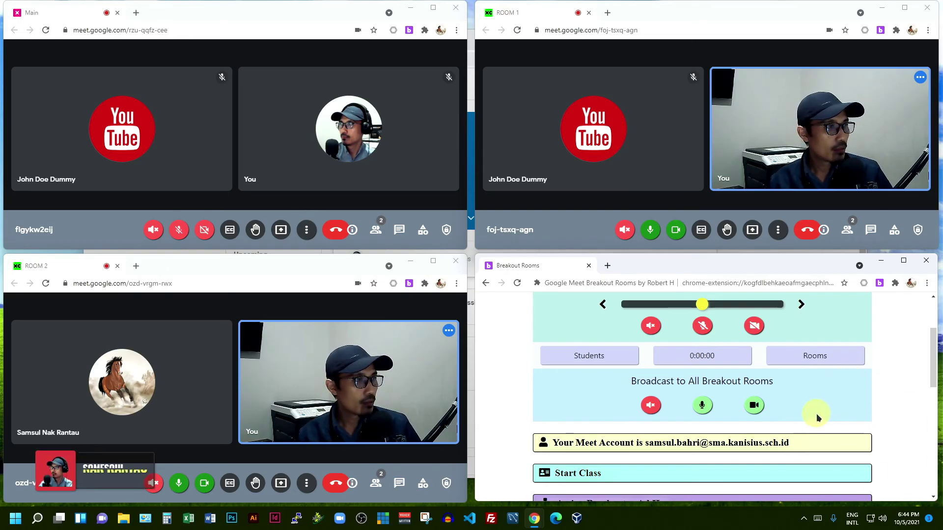
{"action": "left_click", "coordinate": [205, 231]}
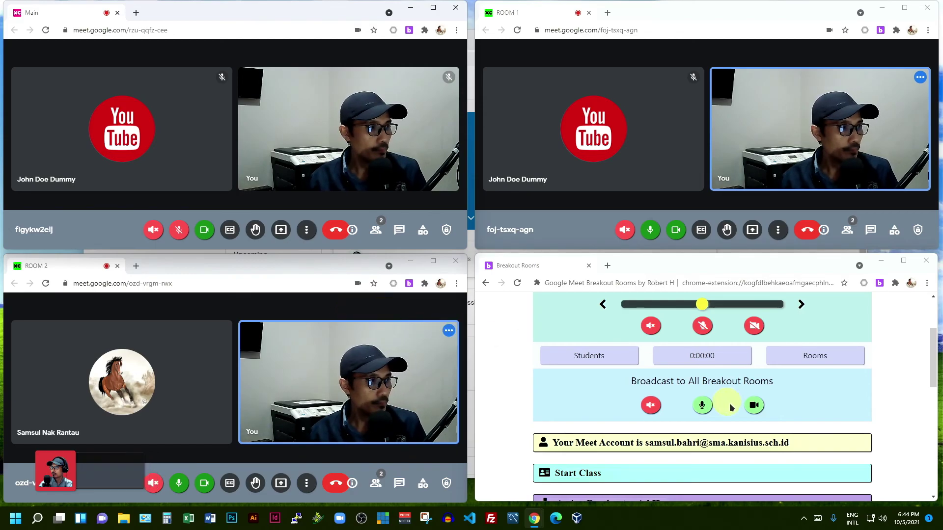
- Switch the camera broadcast to all breakout rooms off and on again
{"action": "left_click", "coordinate": [755, 406]}
{"action": "left_click", "coordinate": [755, 406]}
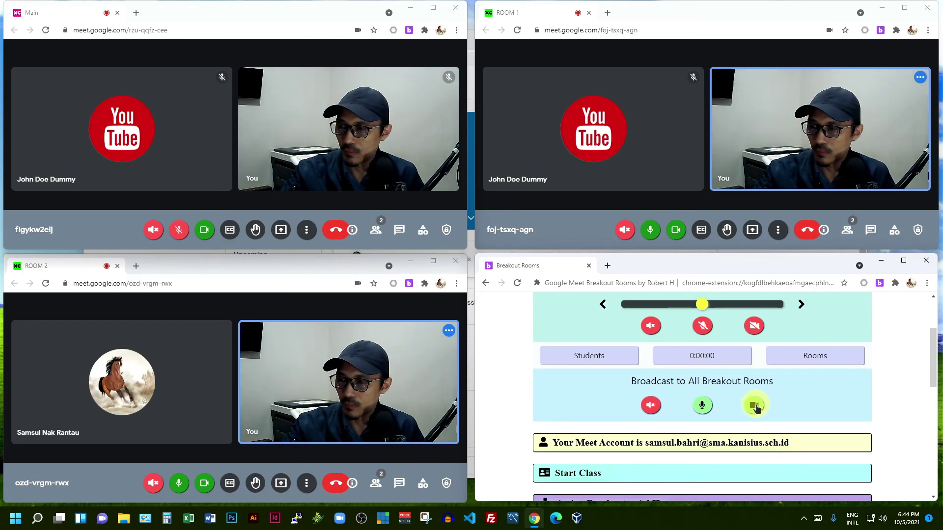
{"action": "left_click", "coordinate": [756, 407]}
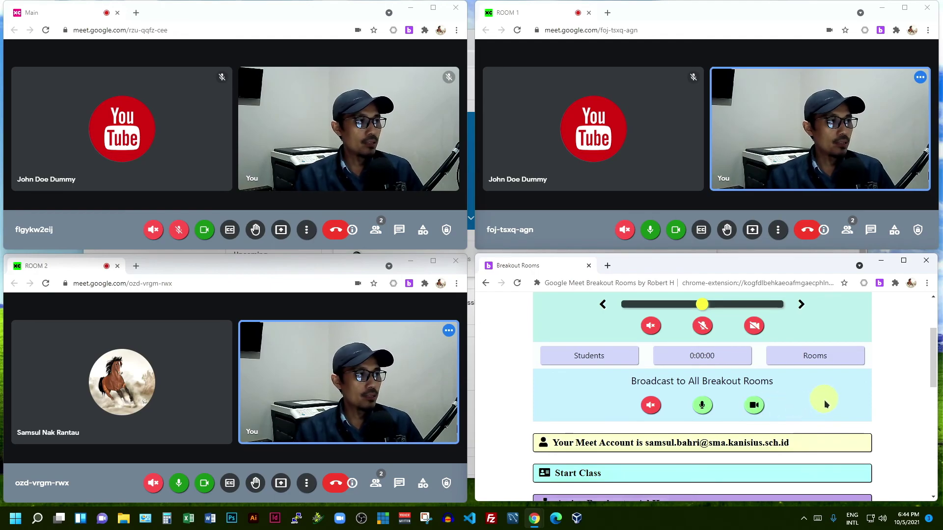
{"action": "scroll", "coordinate": [863, 402], "scroll_direction": "down", "scroll_amount": 1}
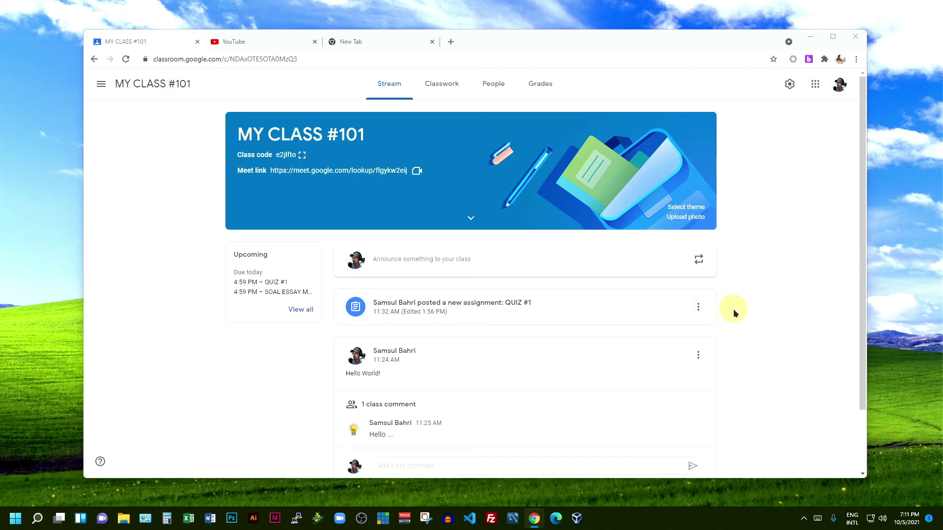
- Open the Breakout Rooms extension from the MY CLASS #101 page and expand the Start Class options in its Meet view
{"action": "left_click", "coordinate": [808, 59]}
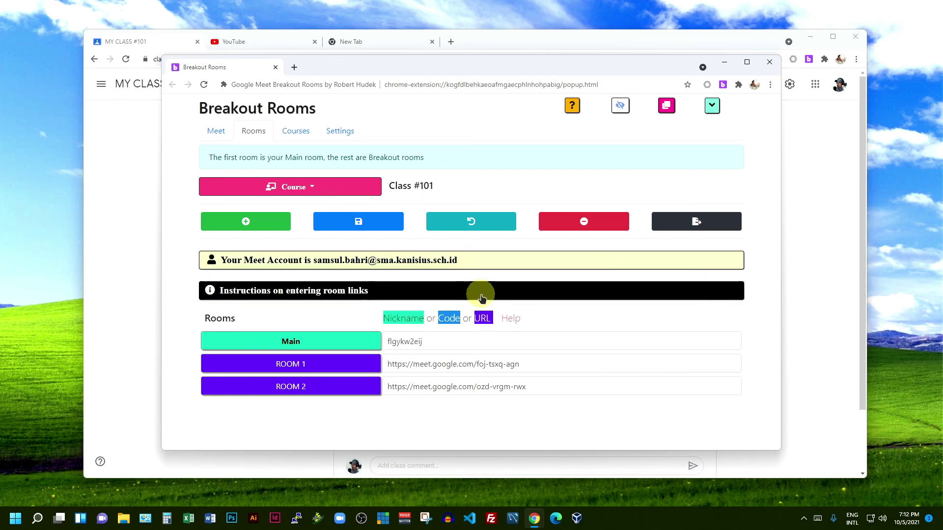
{"action": "left_click", "coordinate": [296, 131]}
{"action": "left_click", "coordinate": [256, 133]}
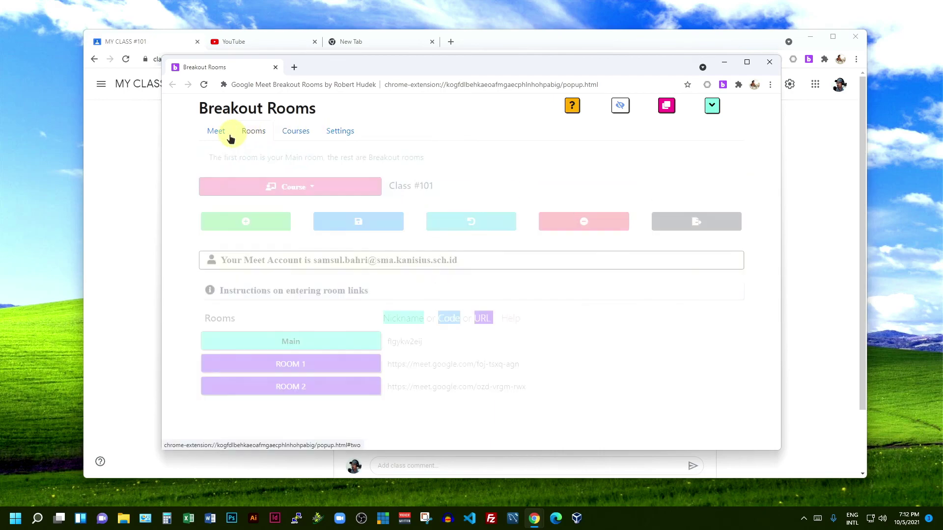
{"action": "left_click", "coordinate": [220, 136]}
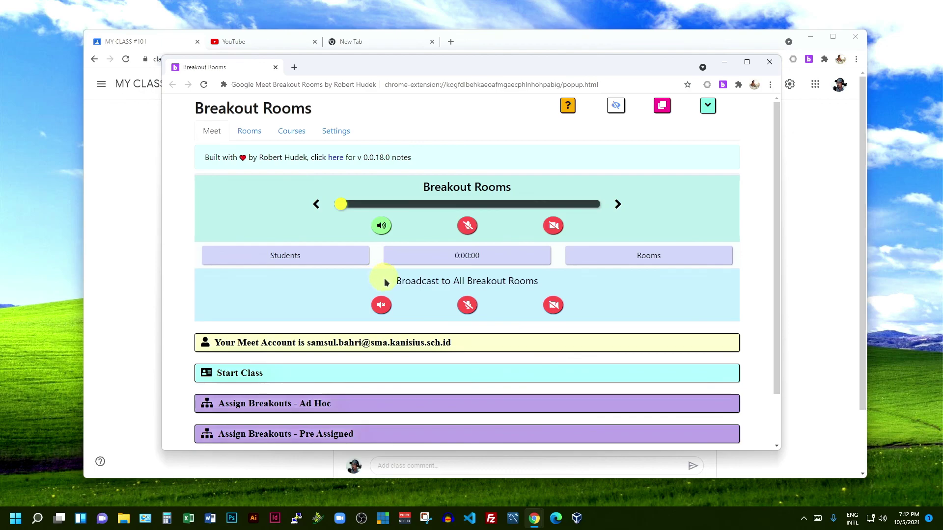
{"action": "scroll", "coordinate": [385, 284], "scroll_direction": "down", "scroll_amount": 1}
{"action": "left_click", "coordinate": [282, 316]}
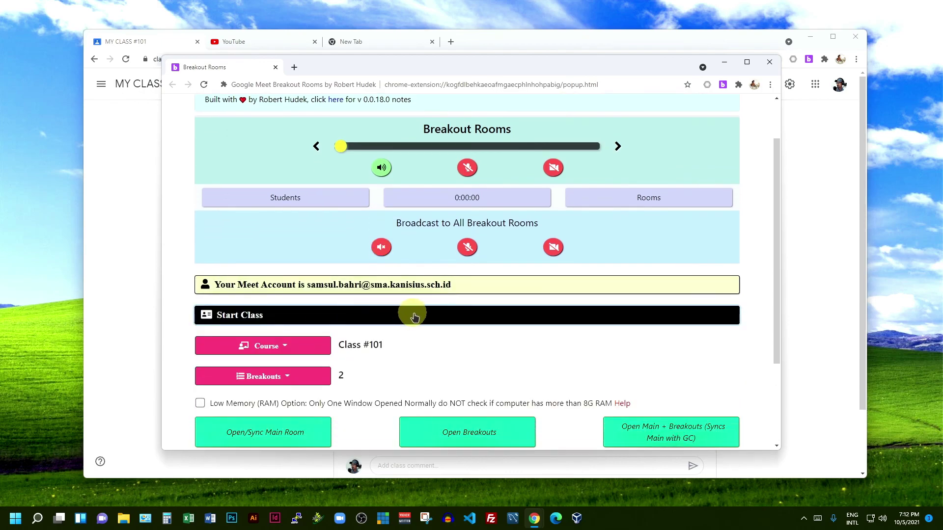
{"action": "scroll", "coordinate": [413, 313], "scroll_direction": "down", "scroll_amount": 2}
{"action": "left_click", "coordinate": [414, 316]}
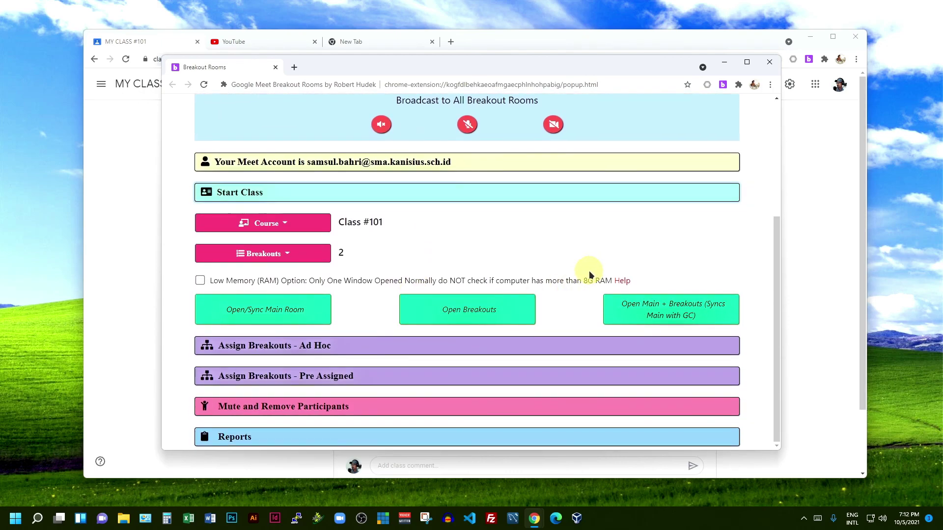